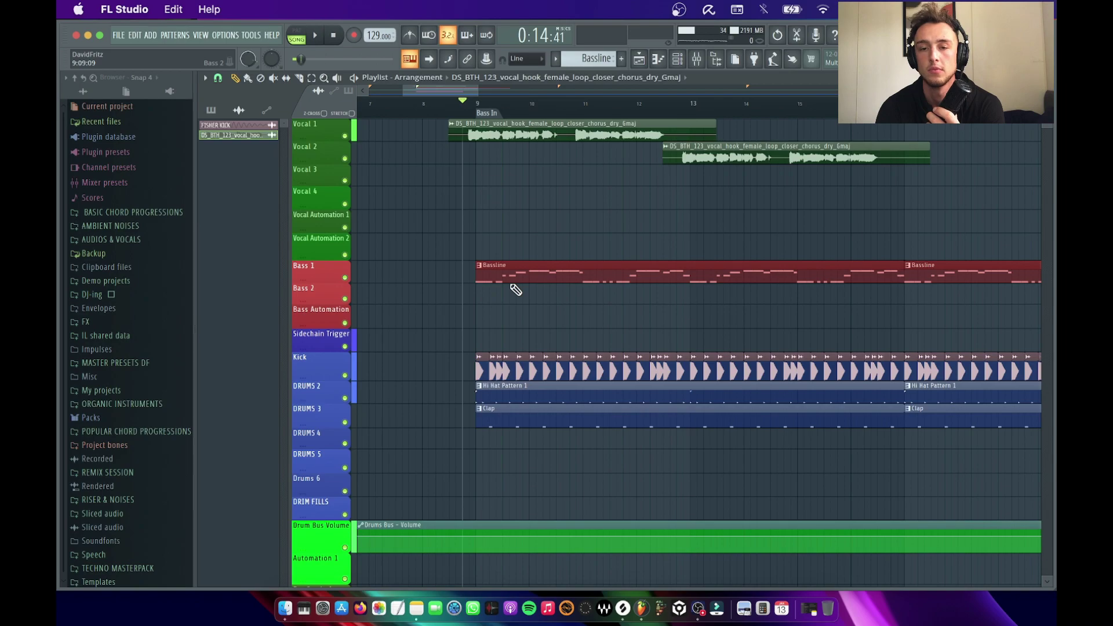
Set the Vocals 1 send to Short Reverb to about 58% while the song plays, and close the mixer.
{"action": "scroll", "coordinate": [574, 168], "scroll_direction": "right", "scroll_amount": 2}
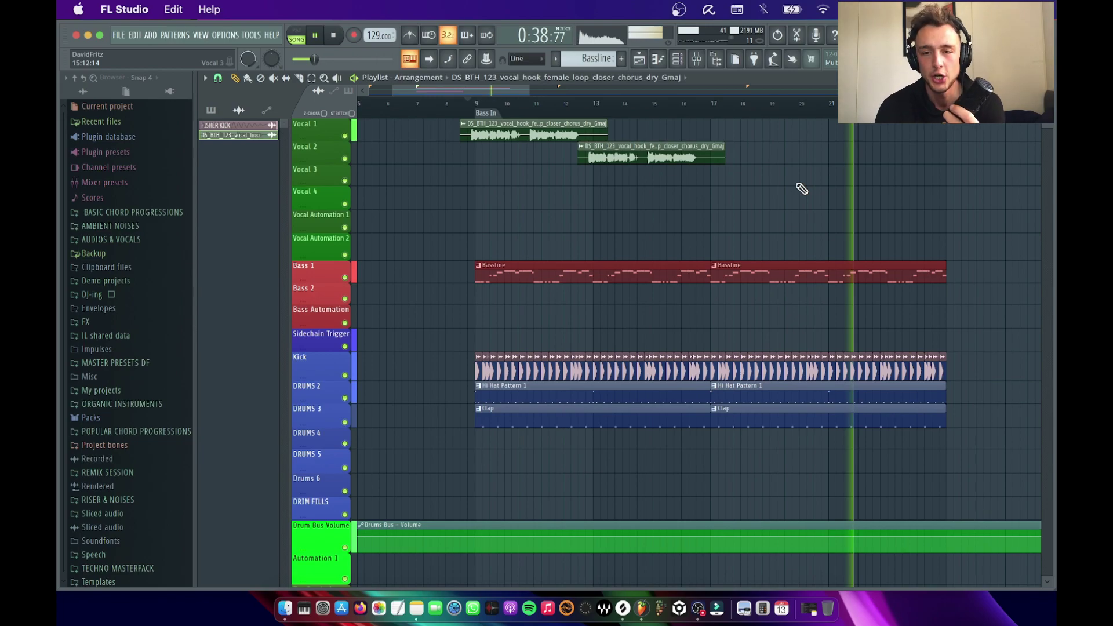
{"action": "key", "text": "space"}
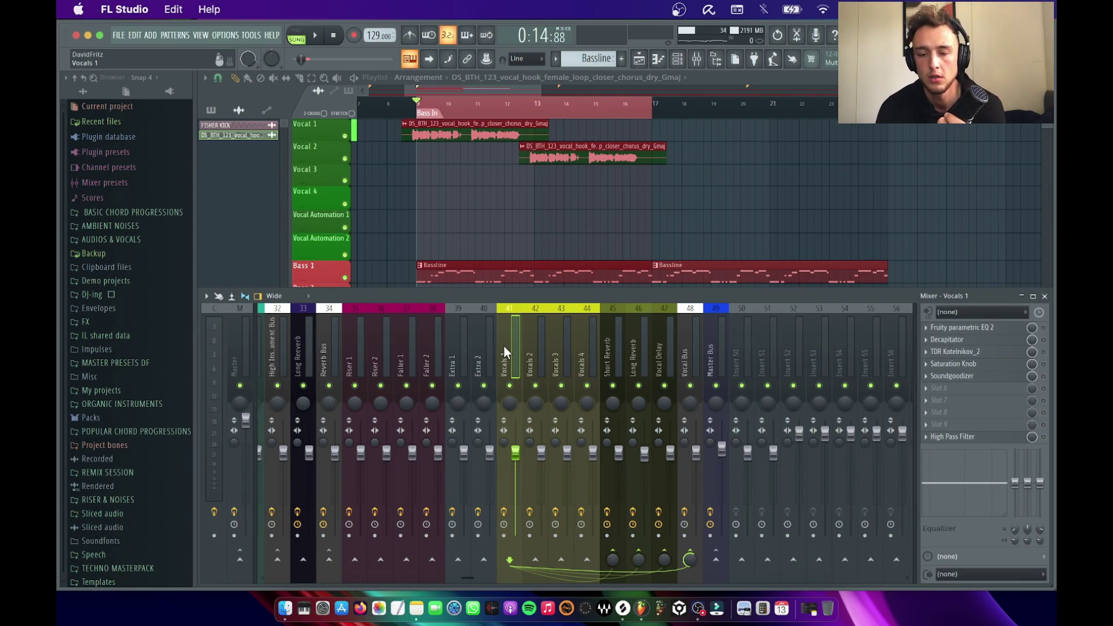
{"action": "key", "text": "space"}
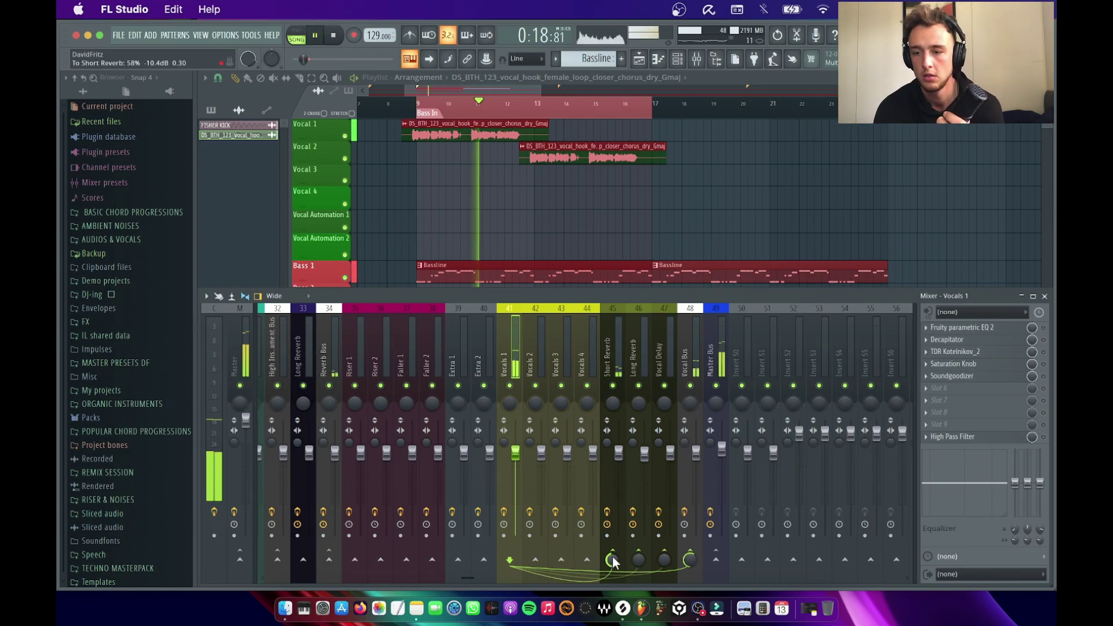
{"action": "left_click", "coordinate": [613, 561]}
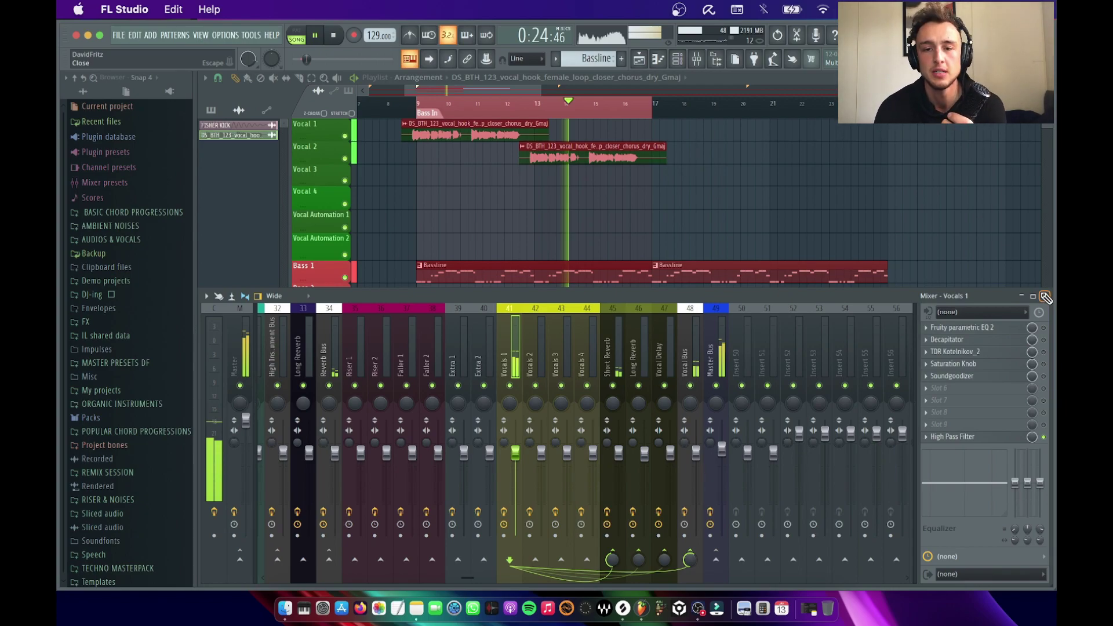
{"action": "left_click", "coordinate": [1045, 297]}
{"action": "key", "text": "space"}
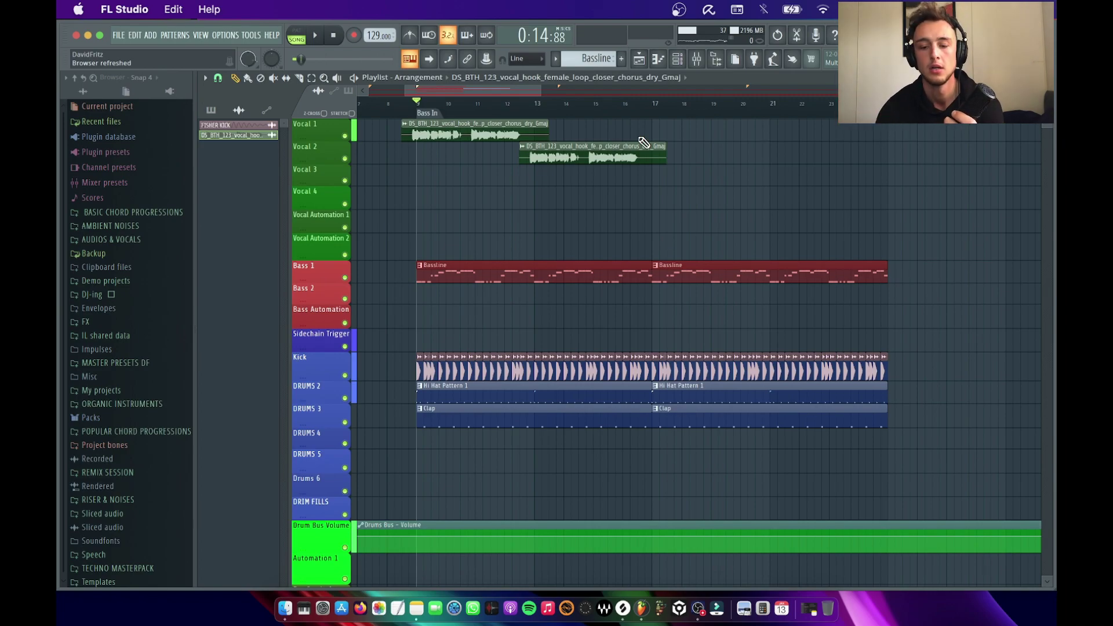
Play the arrangement from the Bass In marker at bar 9.
{"action": "left_click", "coordinate": [652, 102]}
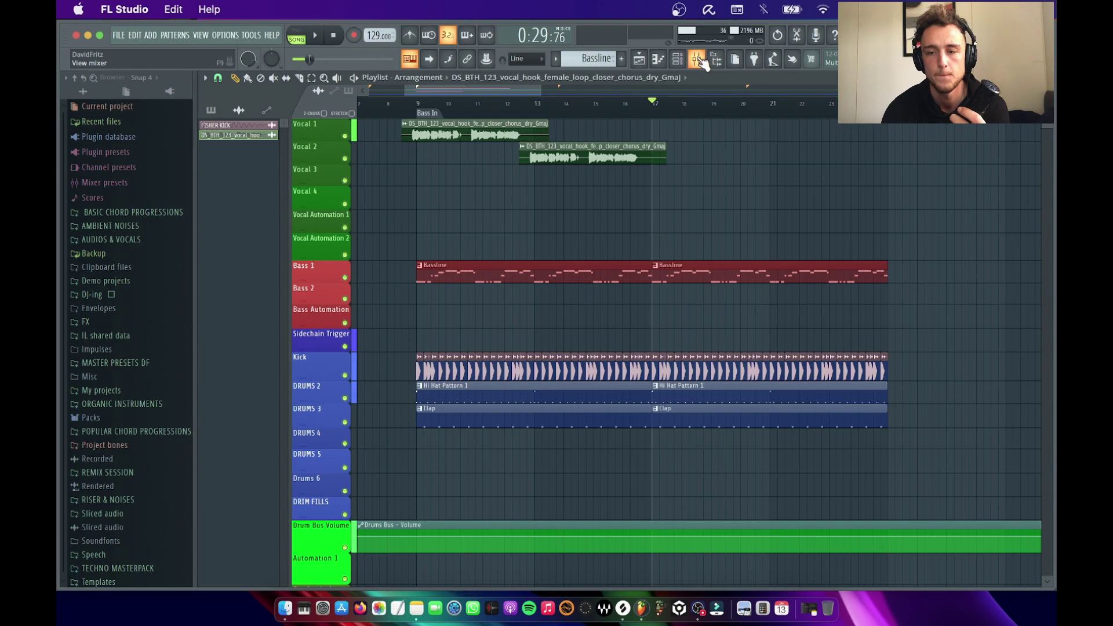
{"action": "left_click", "coordinate": [422, 105]}
{"action": "key", "text": "space"}
{"action": "key", "text": "space"}
Open Edison on the Master mixer track and record the first vocal note with its reverb tail.
{"action": "key", "text": "F9"}
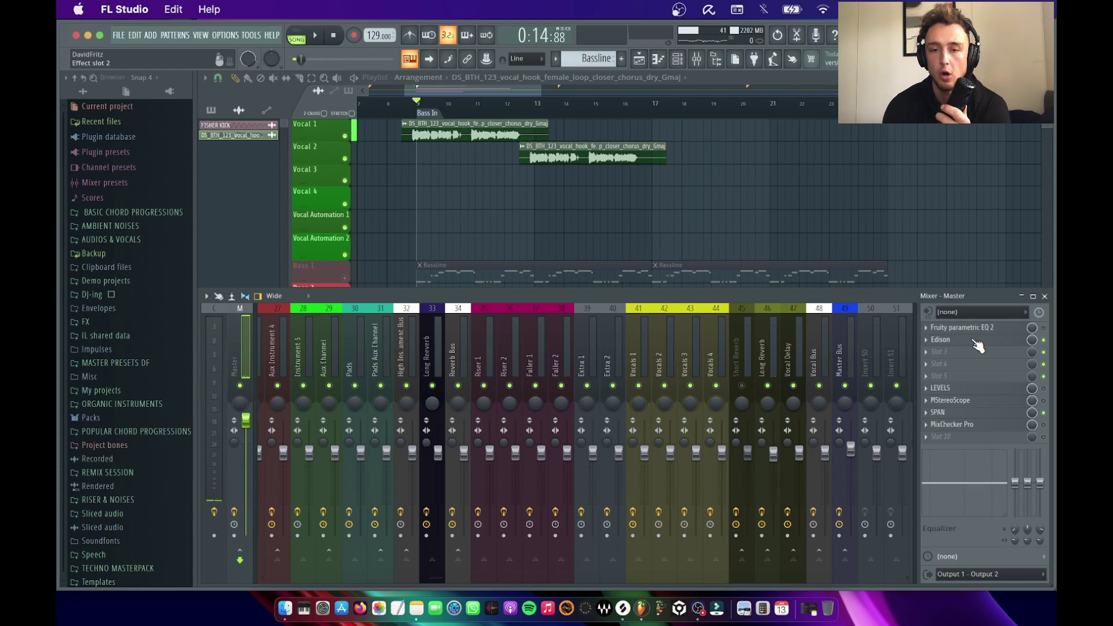
{"action": "left_click", "coordinate": [976, 342]}
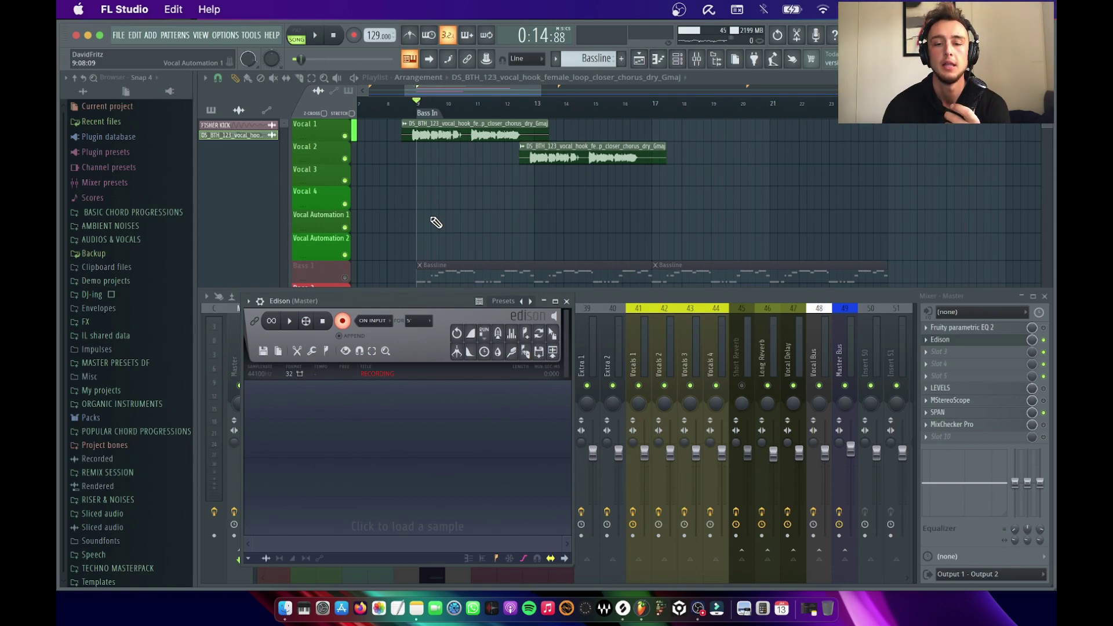
{"action": "scroll", "coordinate": [436, 222], "scroll_direction": "down", "scroll_amount": 3}
{"action": "left_click", "coordinate": [342, 321]}
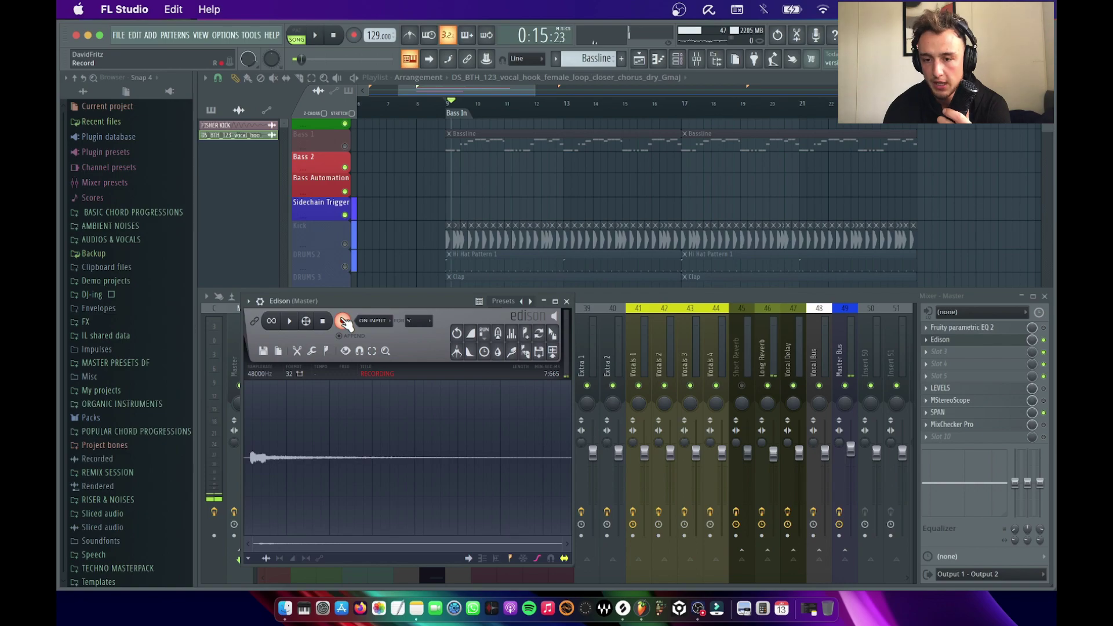
{"action": "left_click", "coordinate": [343, 321]}
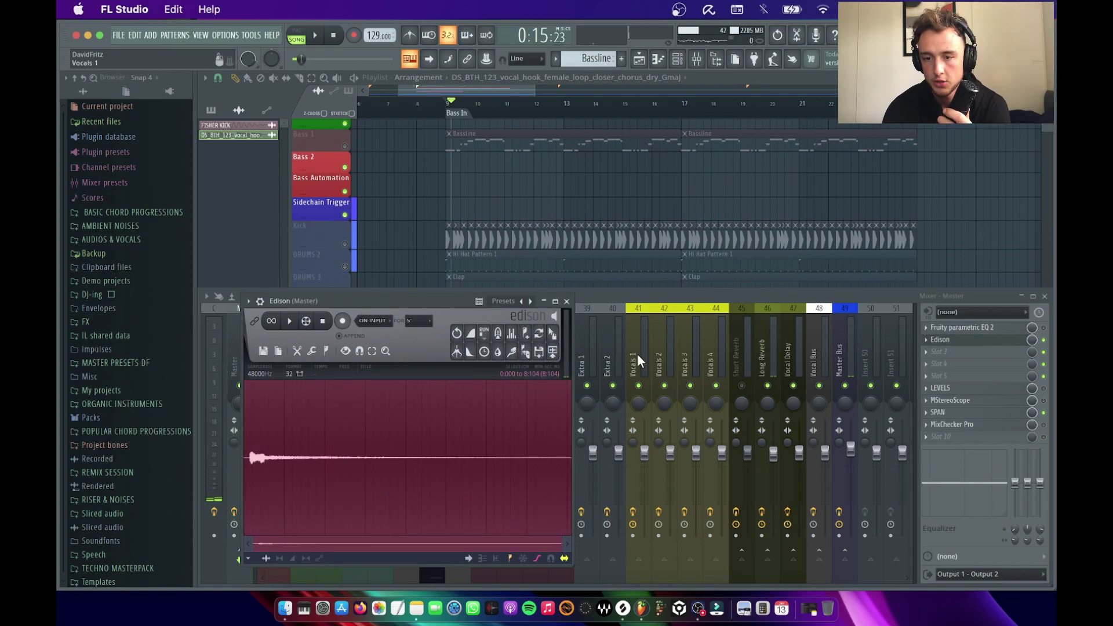
Place the Edison recording on the Vocal 4 track at about bar 15 and name the clip vocal reeverb.
{"action": "left_click", "coordinate": [637, 353]}
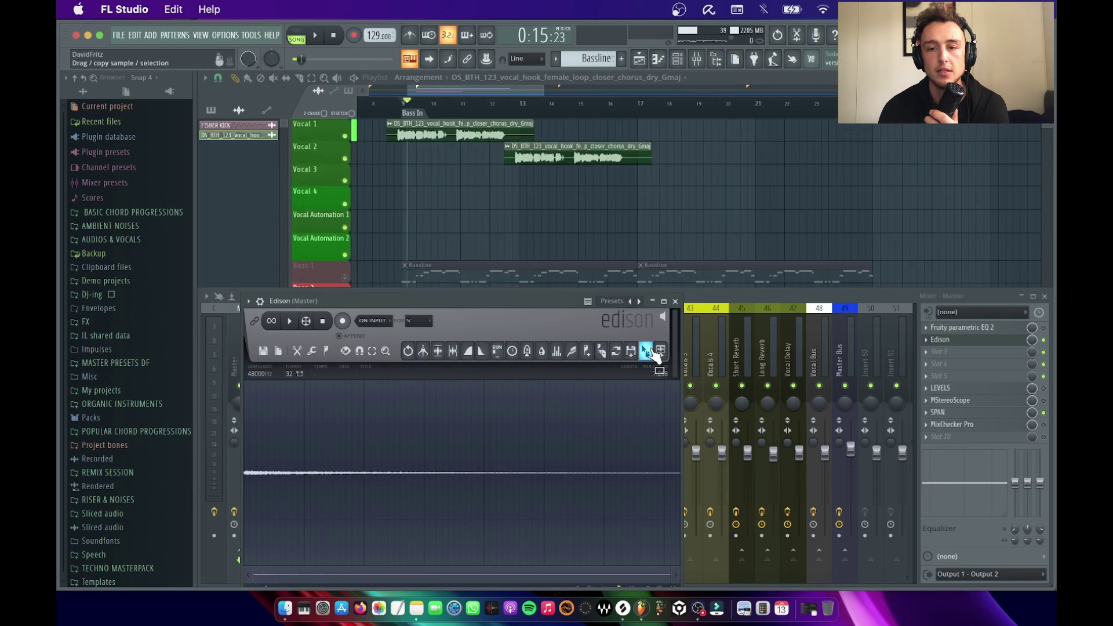
{"action": "left_click_drag", "start_coordinate": [652, 352], "coordinate": [581, 199]}
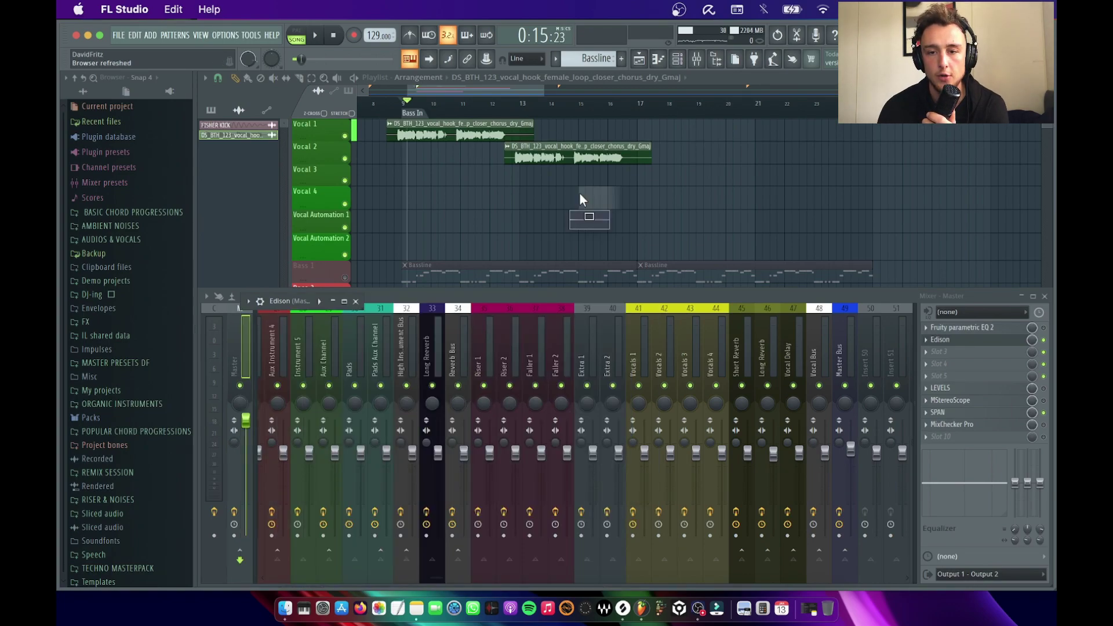
{"action": "left_click_drag", "start_coordinate": [580, 194], "coordinate": [594, 206]}
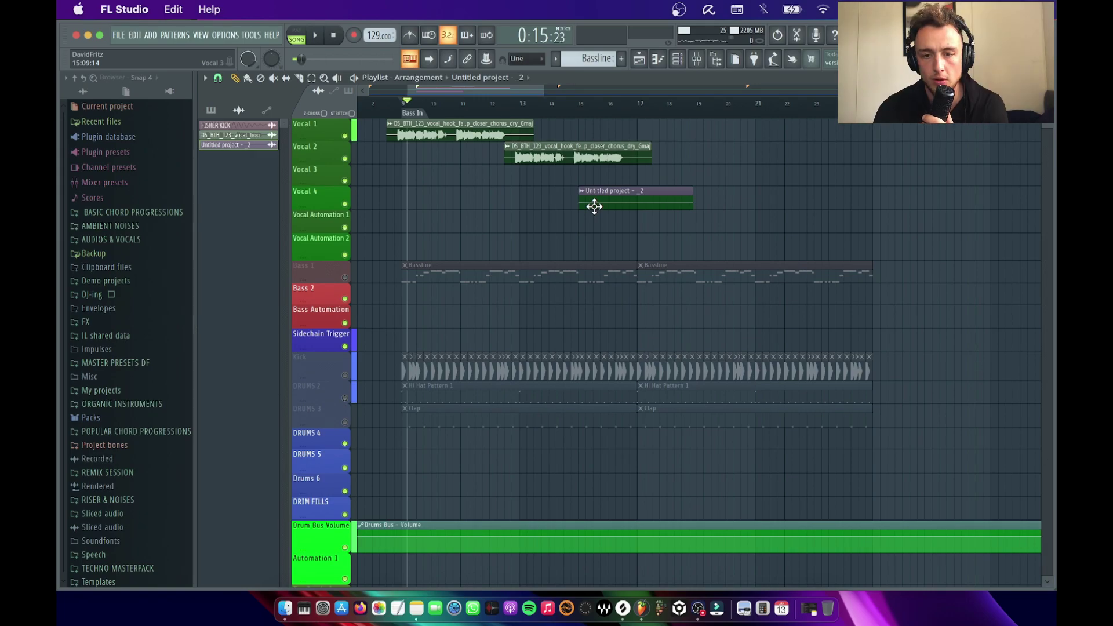
{"action": "left_click", "coordinate": [438, 296]}
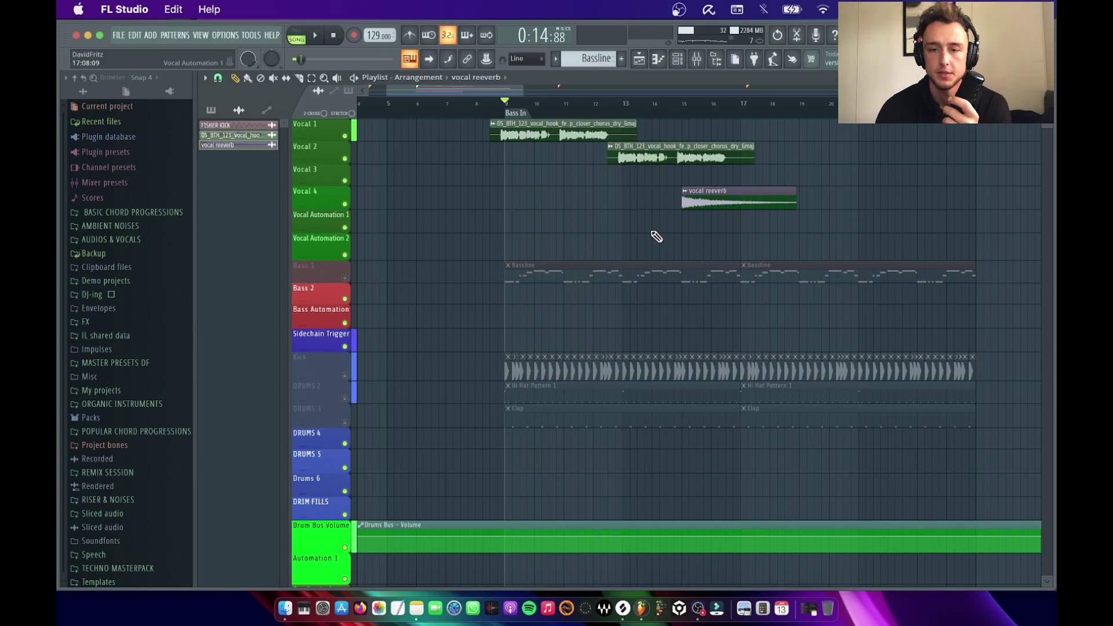
Move the vocal reeverb clip to bar 5 on Vocal 4 and reverse its sample.
{"action": "left_click_drag", "start_coordinate": [720, 205], "coordinate": [424, 205]}
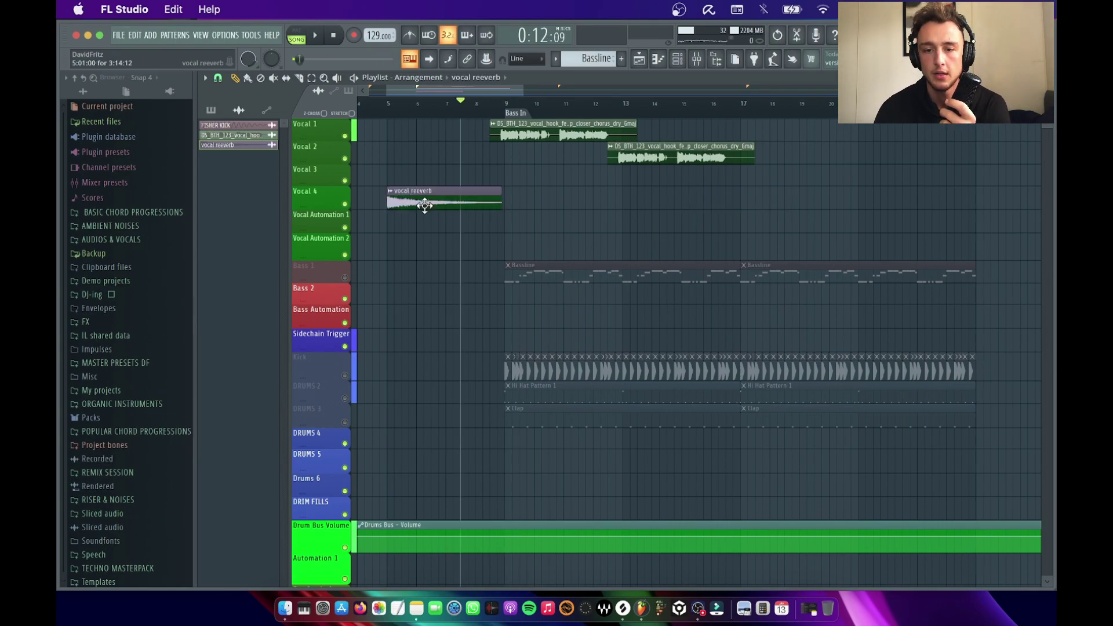
{"action": "double_click", "coordinate": [424, 205]}
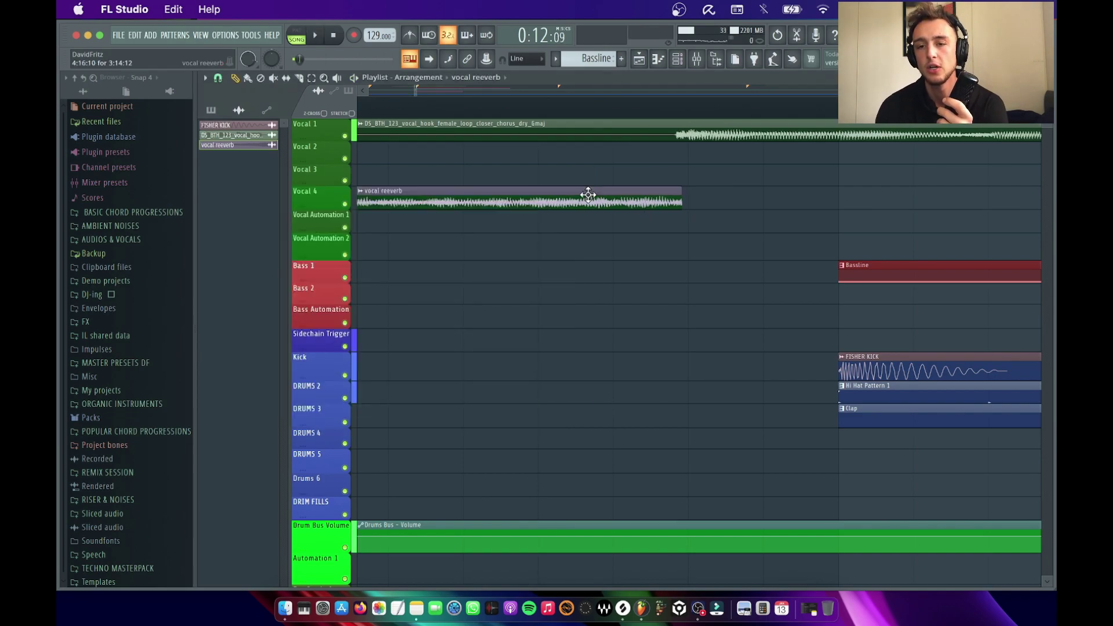
{"action": "scroll", "coordinate": [756, 268], "scroll_direction": "down", "scroll_amount": 5}
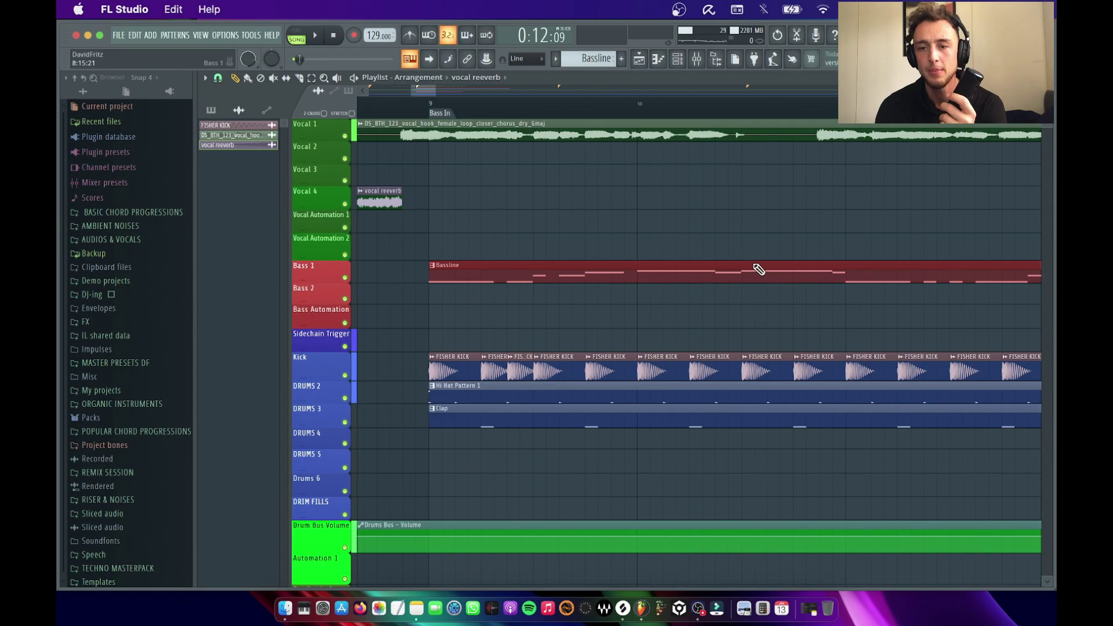
{"action": "scroll", "coordinate": [658, 241], "scroll_direction": "down", "scroll_amount": 3}
Play the reversed vocal reeverb clip and lower its channel volume to about 8%.
{"action": "key", "text": "space"}
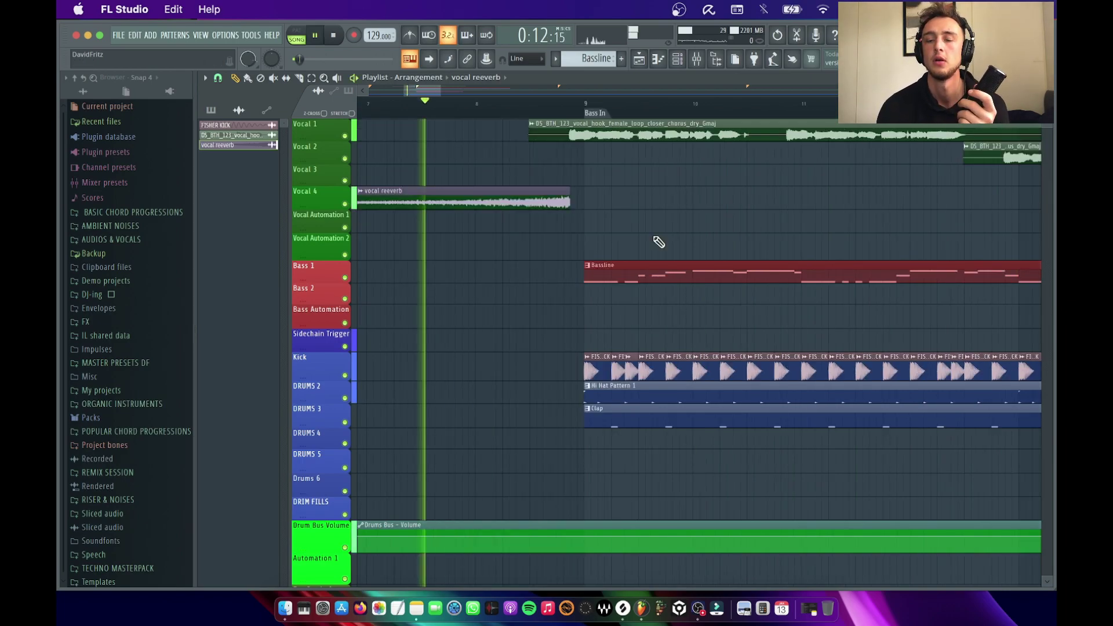
{"action": "double_click", "coordinate": [514, 195]}
{"action": "key", "text": "space"}
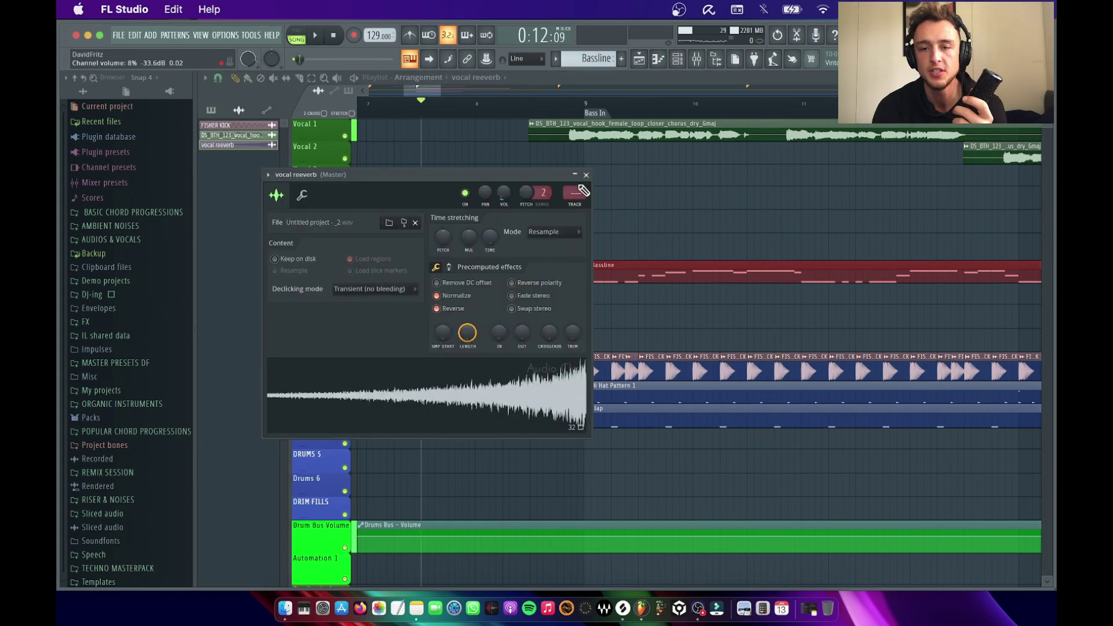
{"action": "left_click", "coordinate": [586, 174]}
Mute the Bass 1, Kick, DRUMS 2 and DRUMS 3 tracks and play the vocal from bar 9.
{"action": "scroll", "coordinate": [720, 215], "scroll_direction": "down", "scroll_amount": 2}
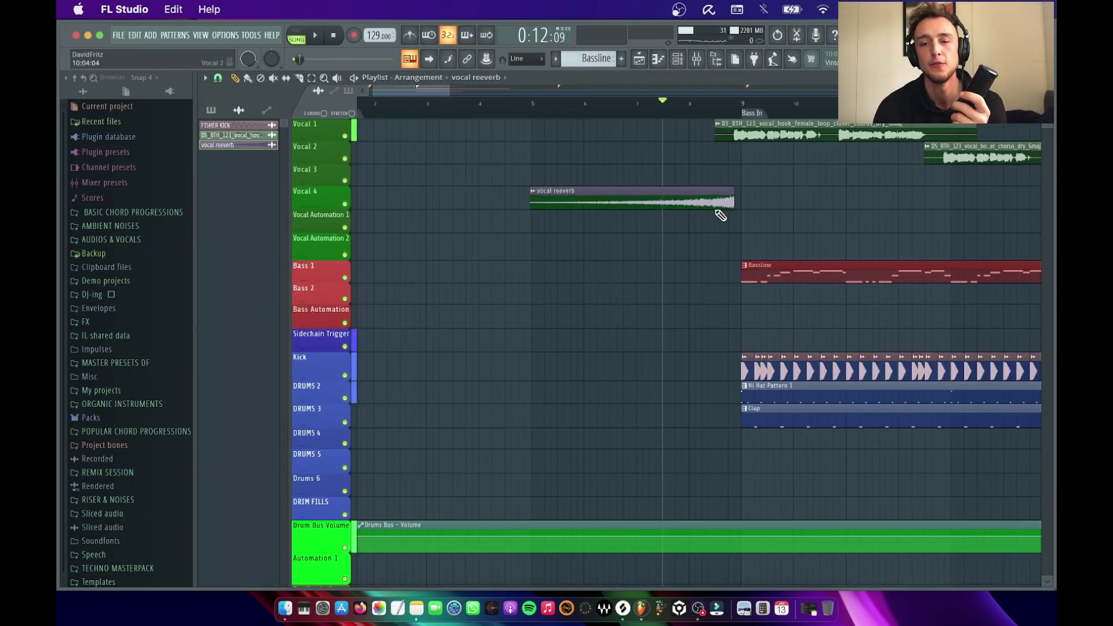
{"action": "scroll", "coordinate": [720, 215], "scroll_direction": "right", "scroll_amount": 3}
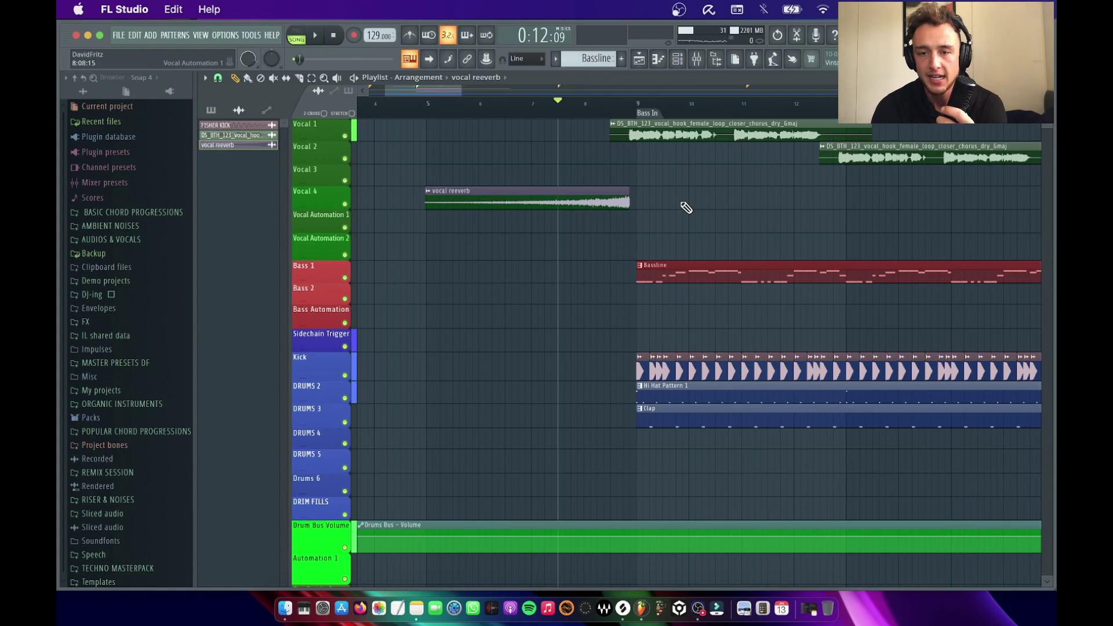
{"action": "scroll", "coordinate": [686, 208], "scroll_direction": "right", "scroll_amount": 5}
{"action": "left_click", "coordinate": [696, 58]}
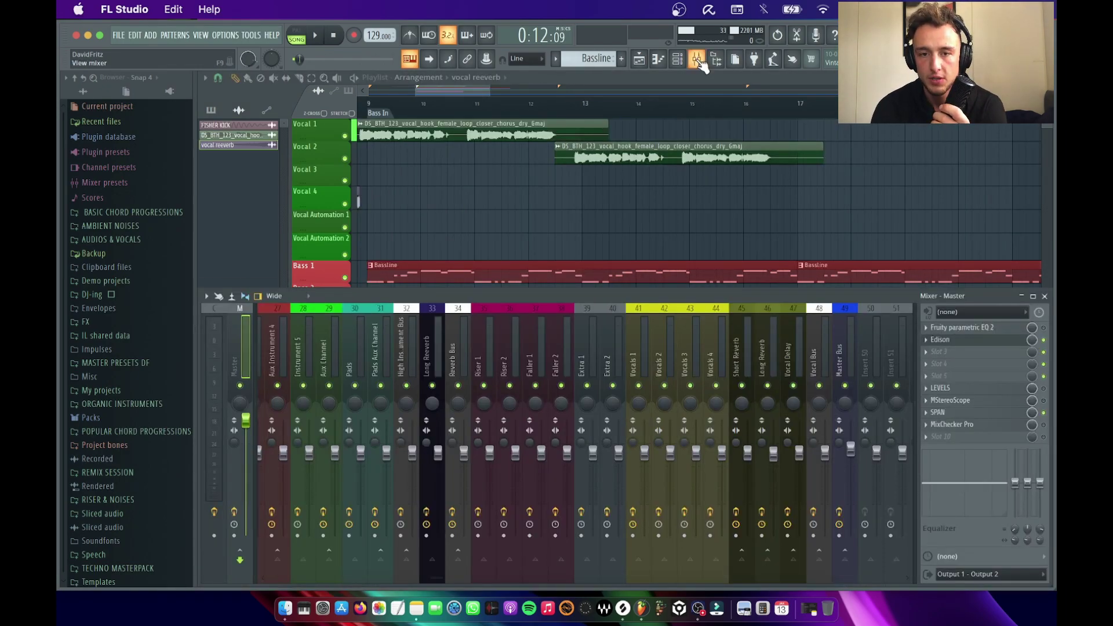
{"action": "left_click", "coordinate": [697, 59]}
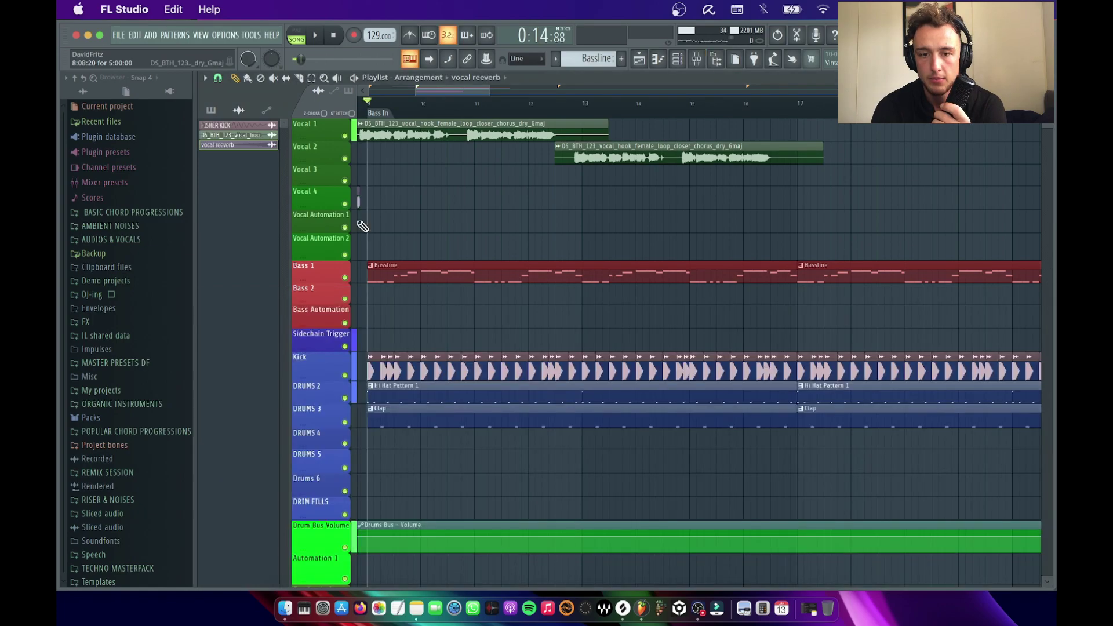
{"action": "left_click", "coordinate": [344, 278]}
{"action": "left_click_drag", "start_coordinate": [346, 376], "coordinate": [351, 423]}
{"action": "key", "text": "space"}
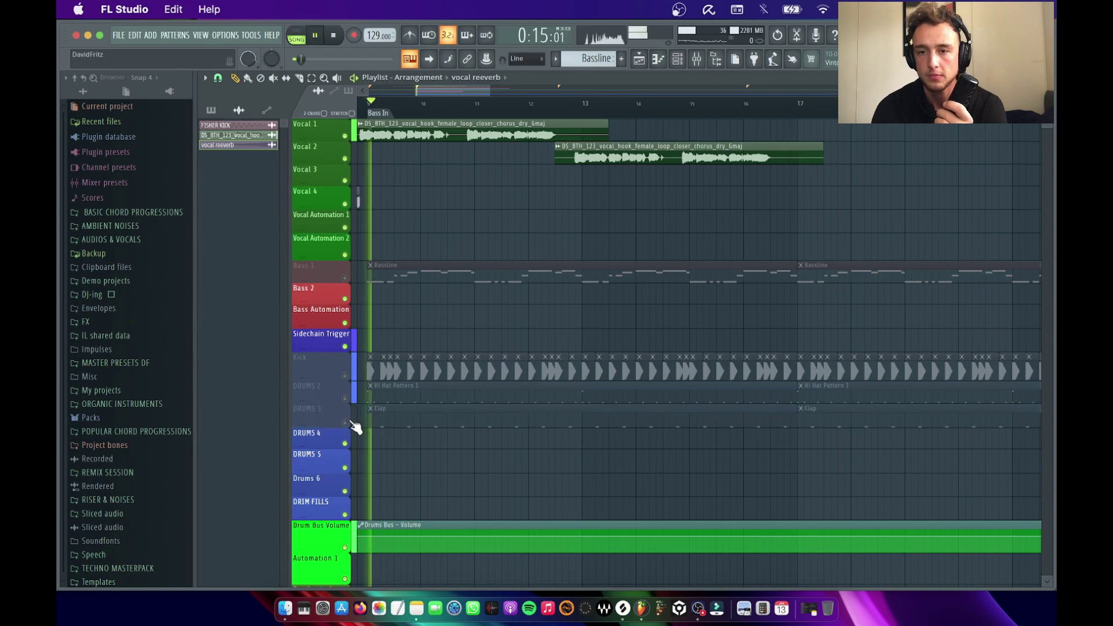
Send Vocals 1 to Vocal Delay and set its Fruity Delay 2 to ping-pong feedback with 46% input panning.
{"action": "key", "text": "space"}
{"action": "key", "text": "F9"}
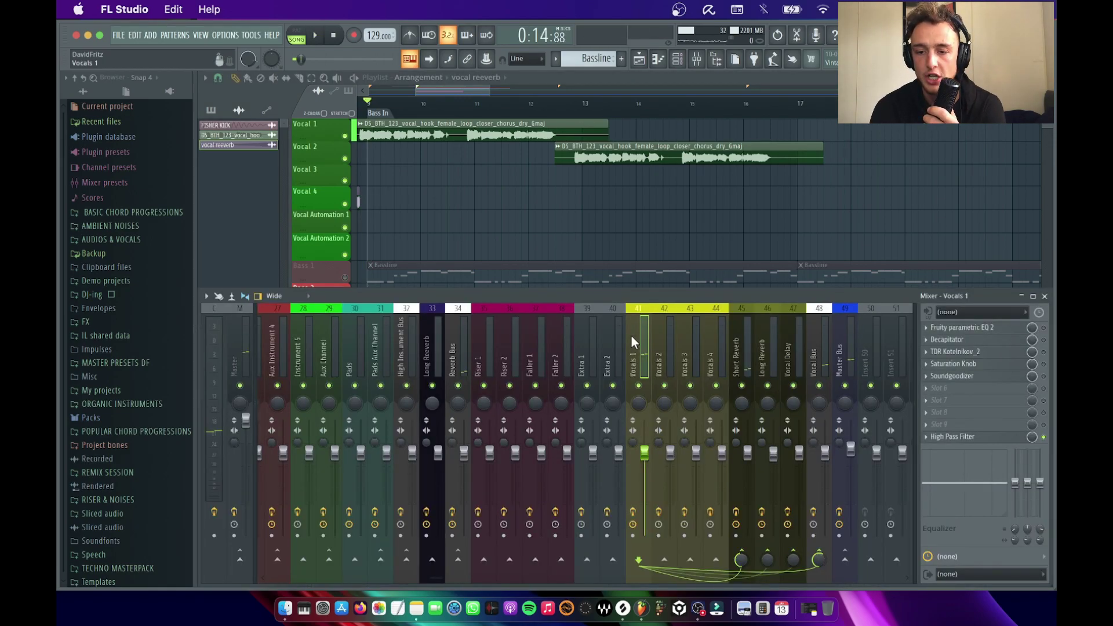
{"action": "left_click", "coordinate": [793, 562]}
{"action": "left_click", "coordinate": [949, 328]}
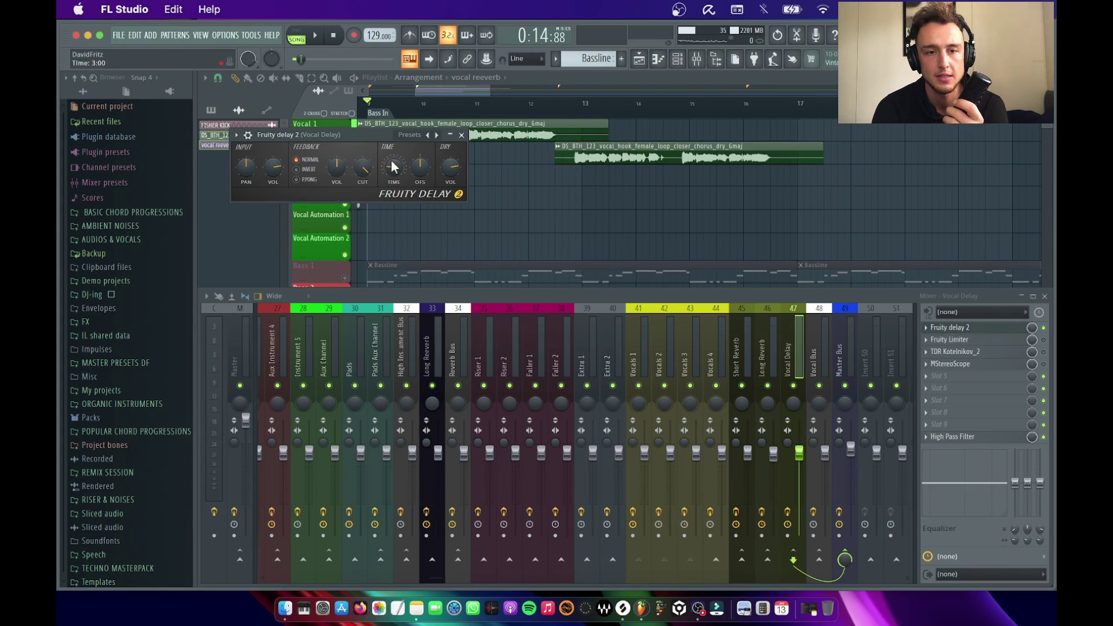
{"action": "left_click", "coordinate": [297, 180]}
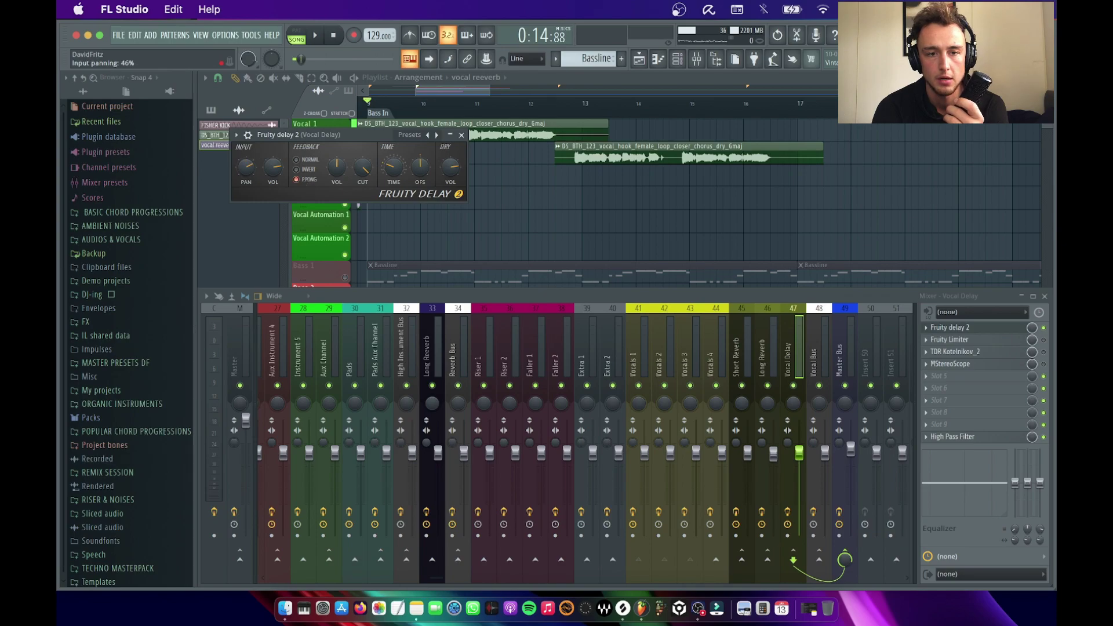
{"action": "left_click", "coordinate": [462, 135]}
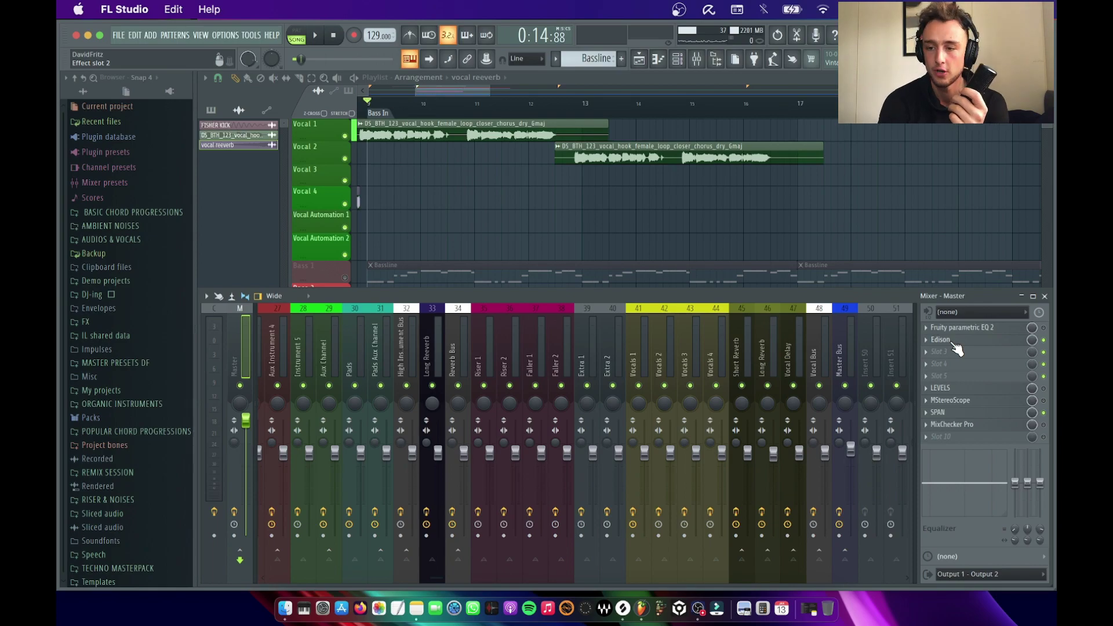
Open Edison on the Master mixer track and delete the whole previous recording.
{"action": "left_click", "coordinate": [951, 341]}
{"action": "left_click_drag", "start_coordinate": [481, 304], "coordinate": [481, 183]}
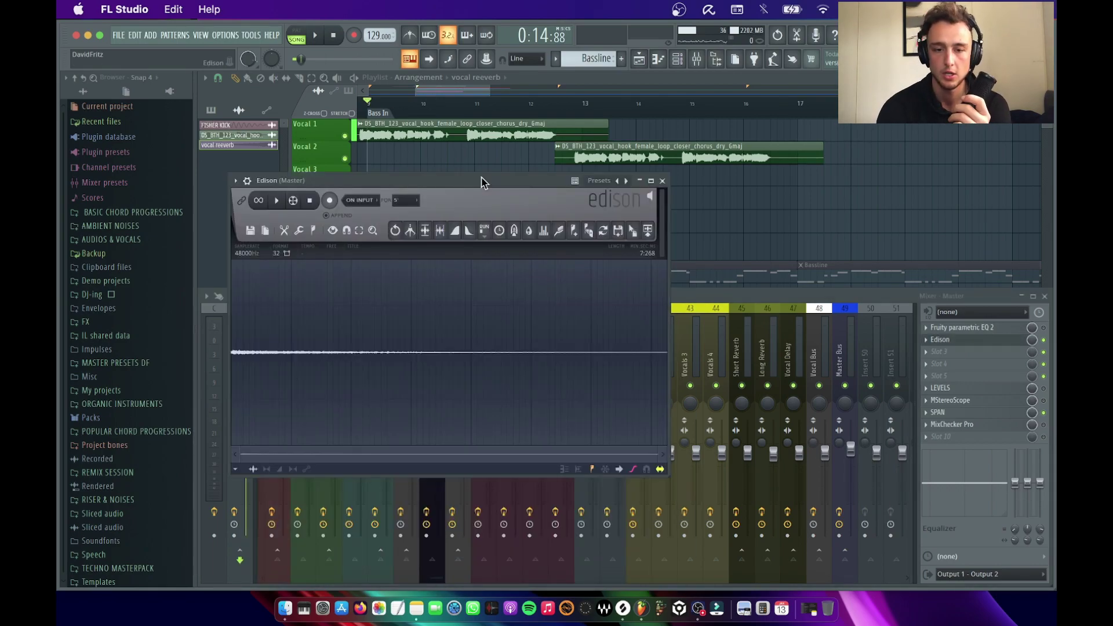
{"action": "key", "text": "super+a"}
{"action": "key", "text": "Delete"}
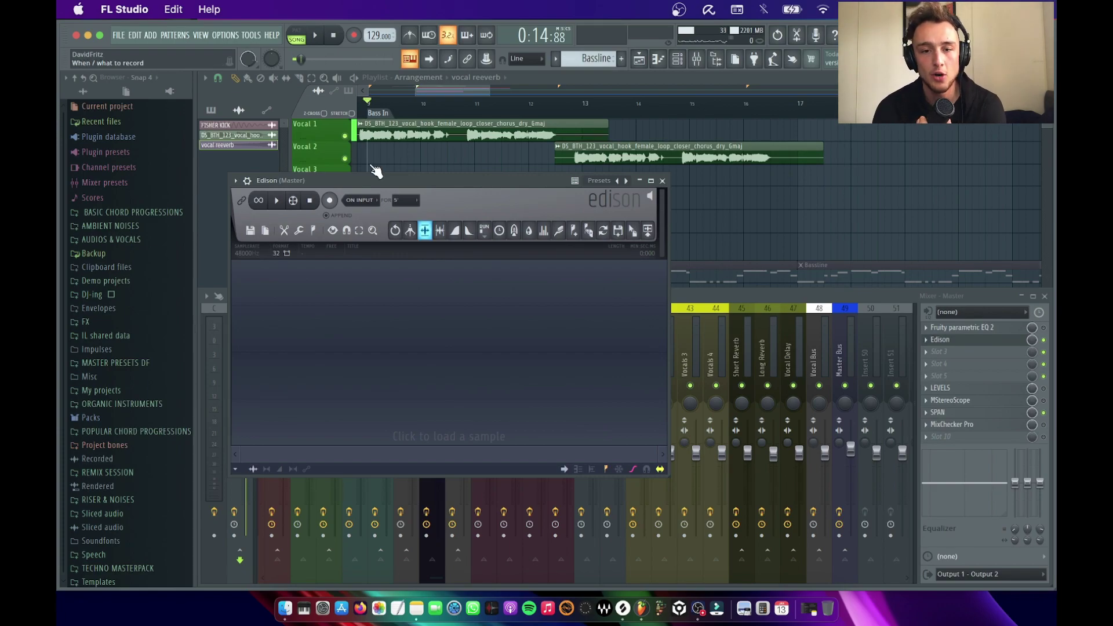
Record the start of the delayed vocal from bar 9 into Edison and play the recording back.
{"action": "left_click", "coordinate": [330, 200]}
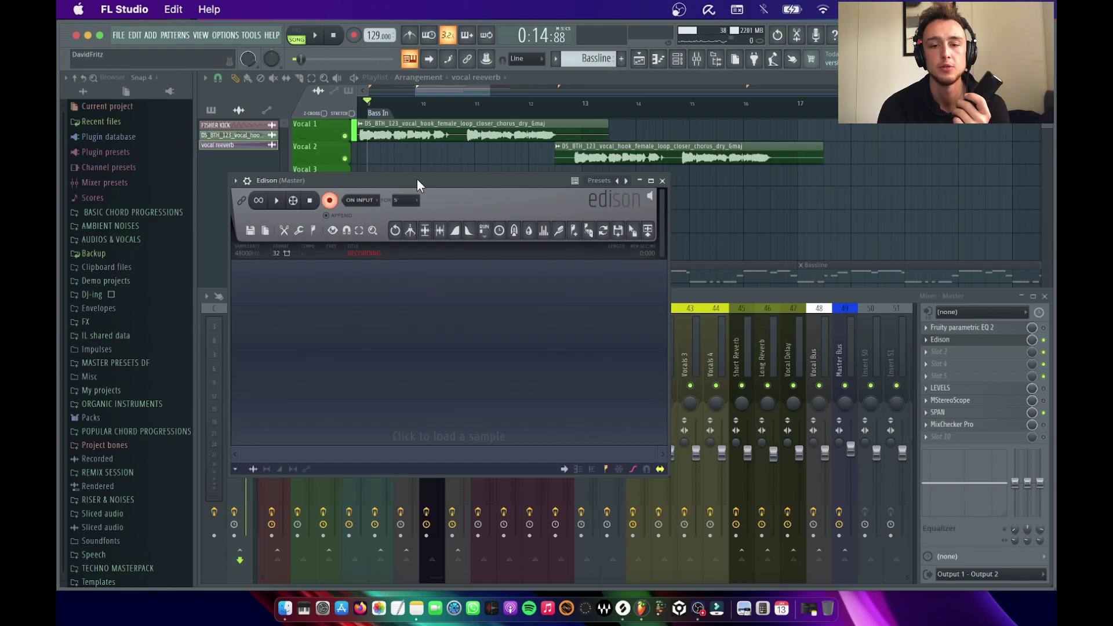
{"action": "left_click_drag", "start_coordinate": [416, 178], "coordinate": [391, 288]}
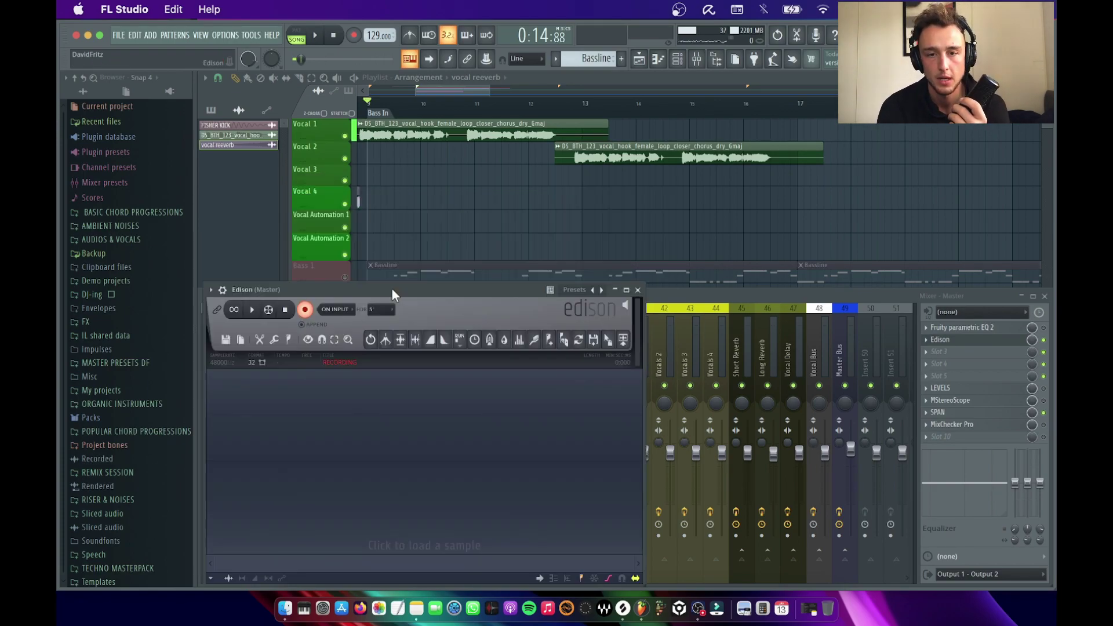
{"action": "left_click", "coordinate": [319, 36]}
{"action": "left_click", "coordinate": [317, 35]}
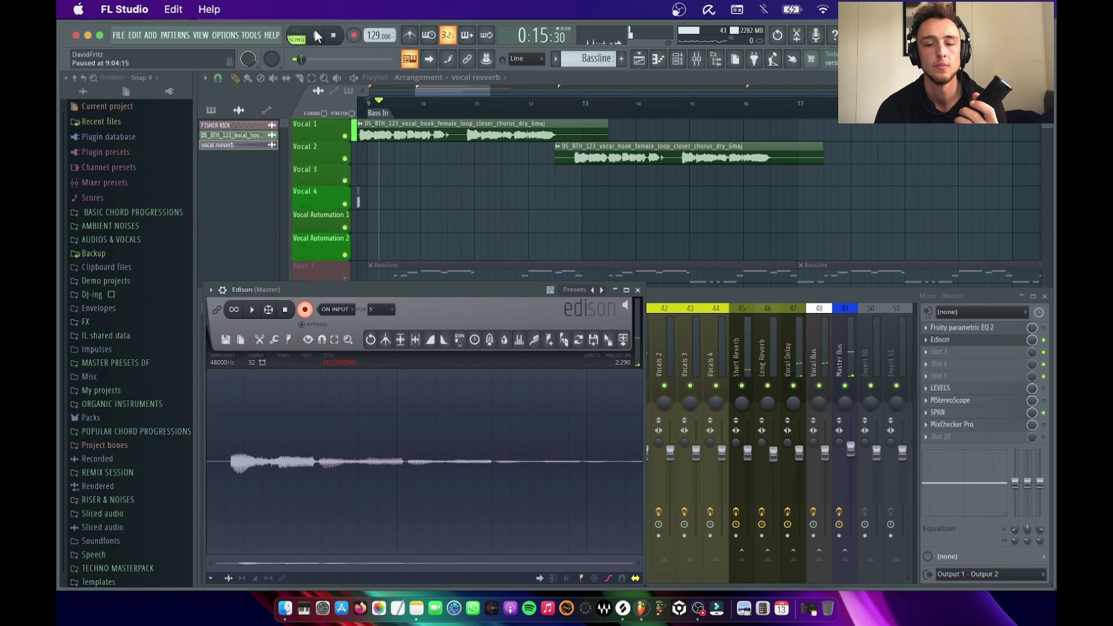
{"action": "left_click", "coordinate": [307, 311]}
{"action": "left_click", "coordinate": [253, 309]}
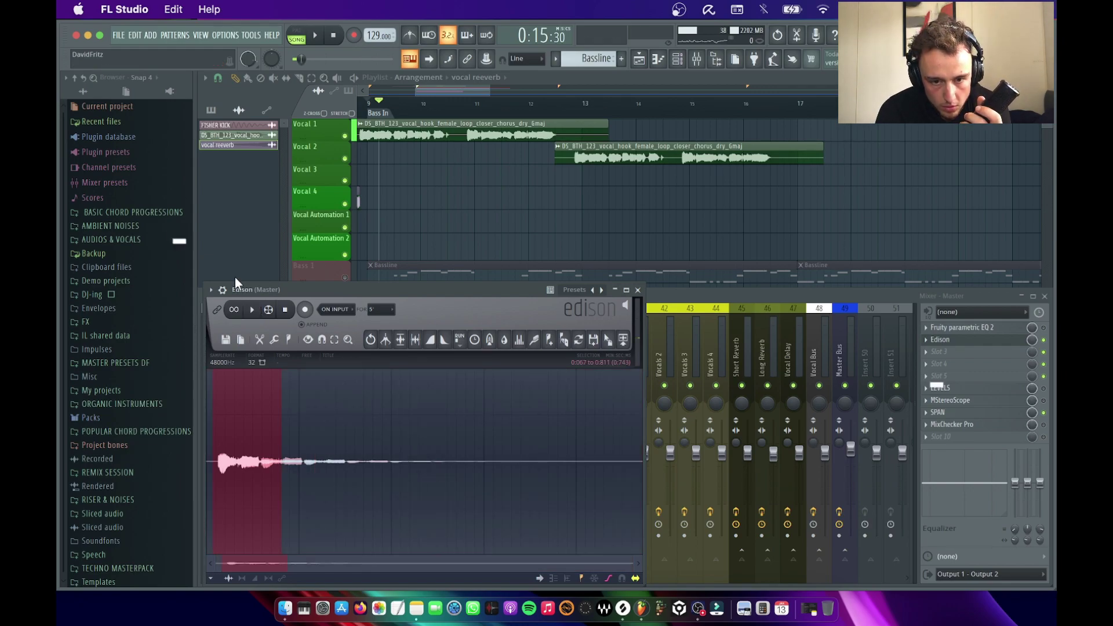
{"action": "key", "text": "space"}
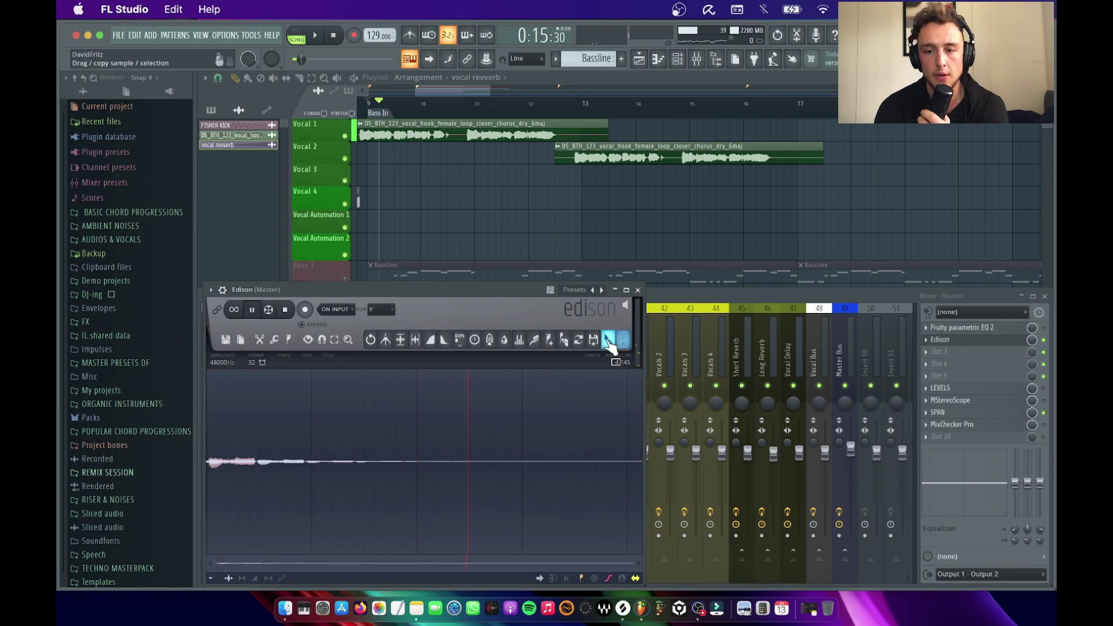
Bring the Edison delay recording into the playlist on the Vocal 4 track, starting at bar 17.
{"action": "left_click_drag", "start_coordinate": [608, 339], "coordinate": [829, 250]}
{"action": "left_click", "coordinate": [1044, 296]}
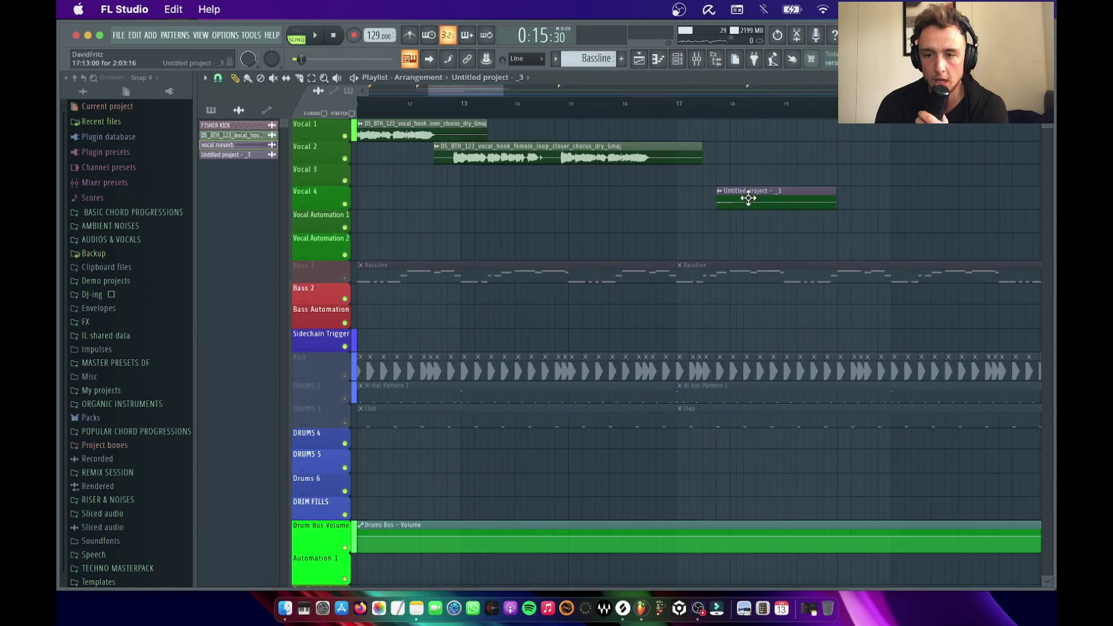
{"action": "left_click_drag", "start_coordinate": [748, 199], "coordinate": [701, 199]}
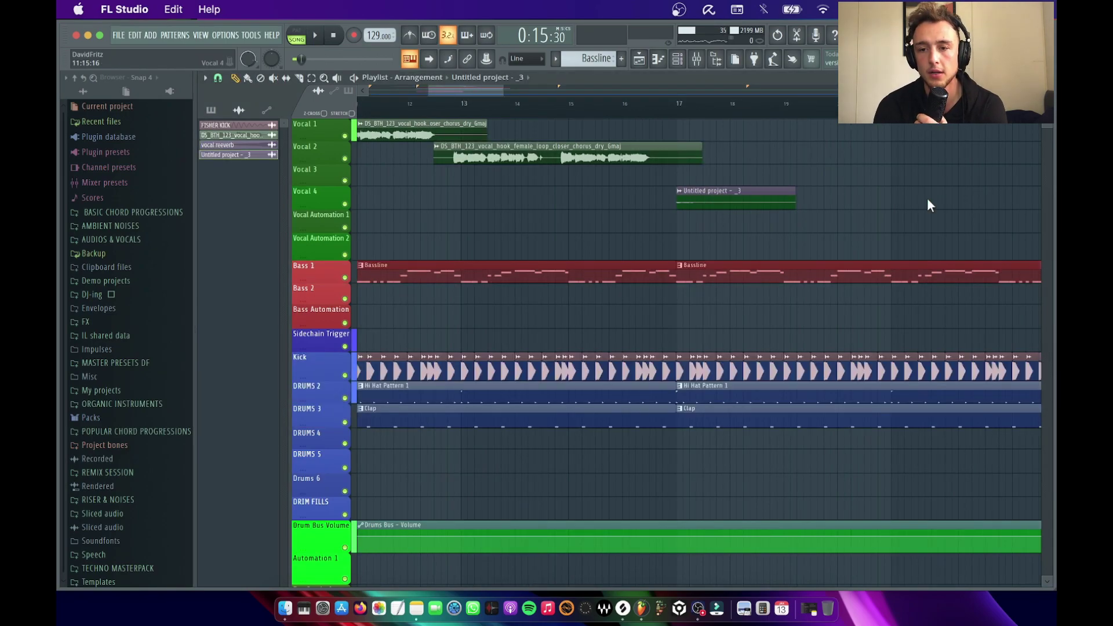
Rename the new audio clip as vocal delay.
{"action": "right_click", "coordinate": [248, 154]}
{"action": "left_click", "coordinate": [269, 197]}
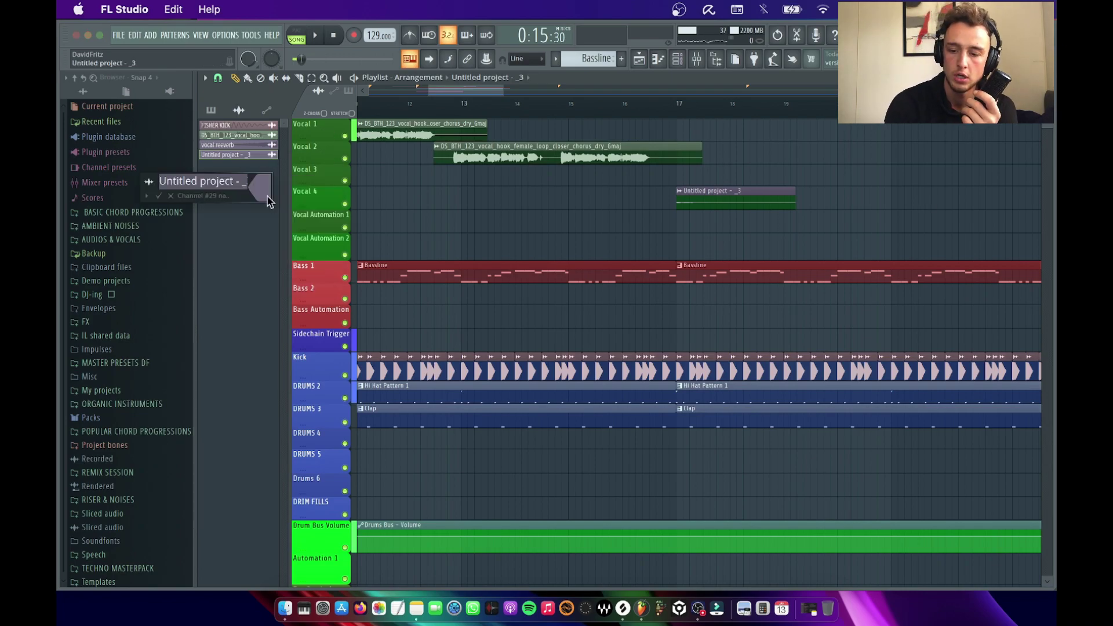
{"action": "type", "text": "Vocal de"}
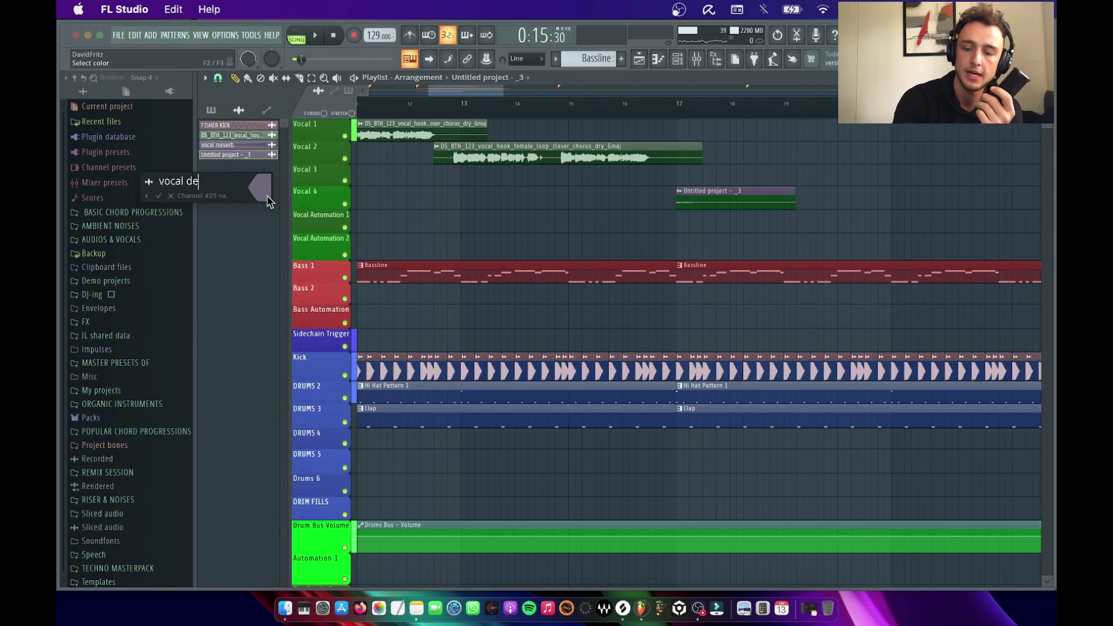
{"action": "type", "text": "lay"}
{"action": "key", "text": "Return"}
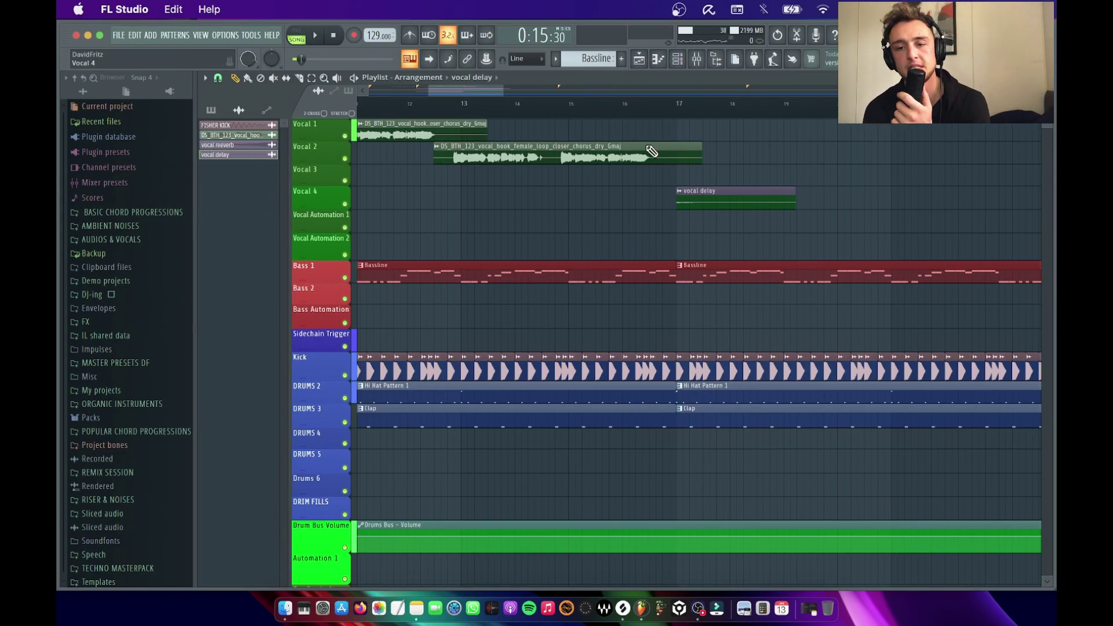
Normalize the vocal delay clip and lower its channel volume to about 33%.
{"action": "double_click", "coordinate": [703, 198]}
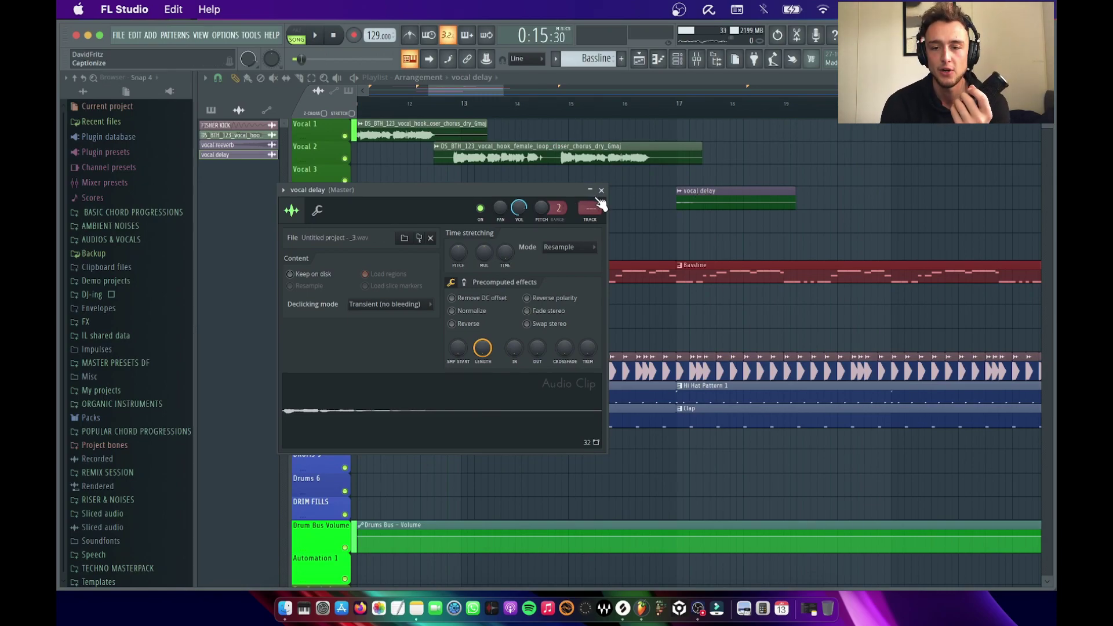
{"action": "left_click", "coordinate": [453, 312]}
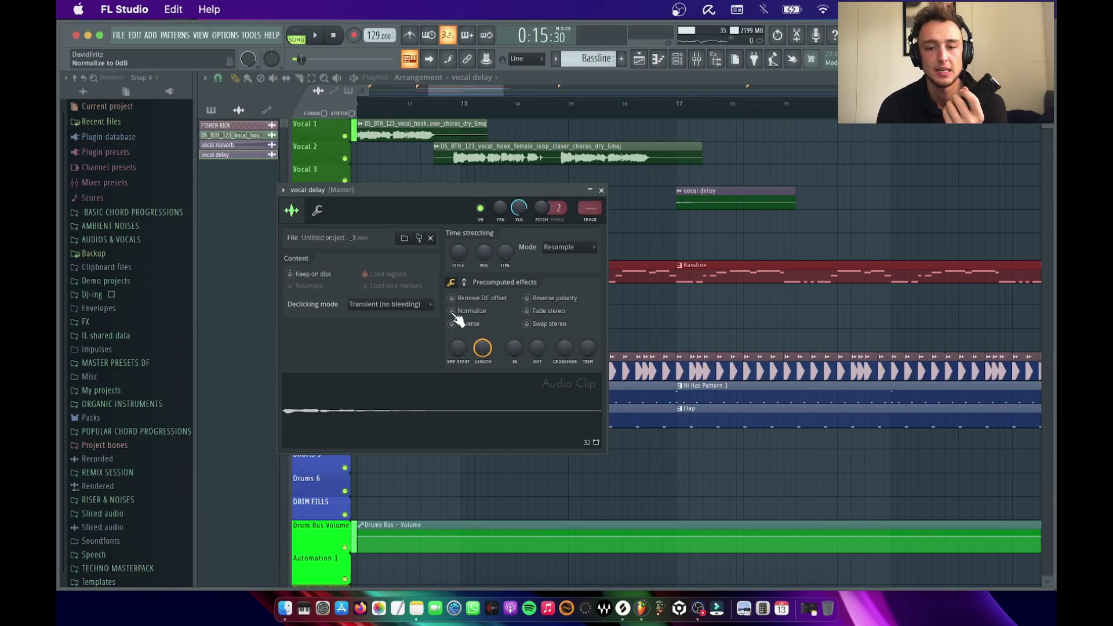
{"action": "left_click_drag", "start_coordinate": [518, 207], "coordinate": [518, 232]}
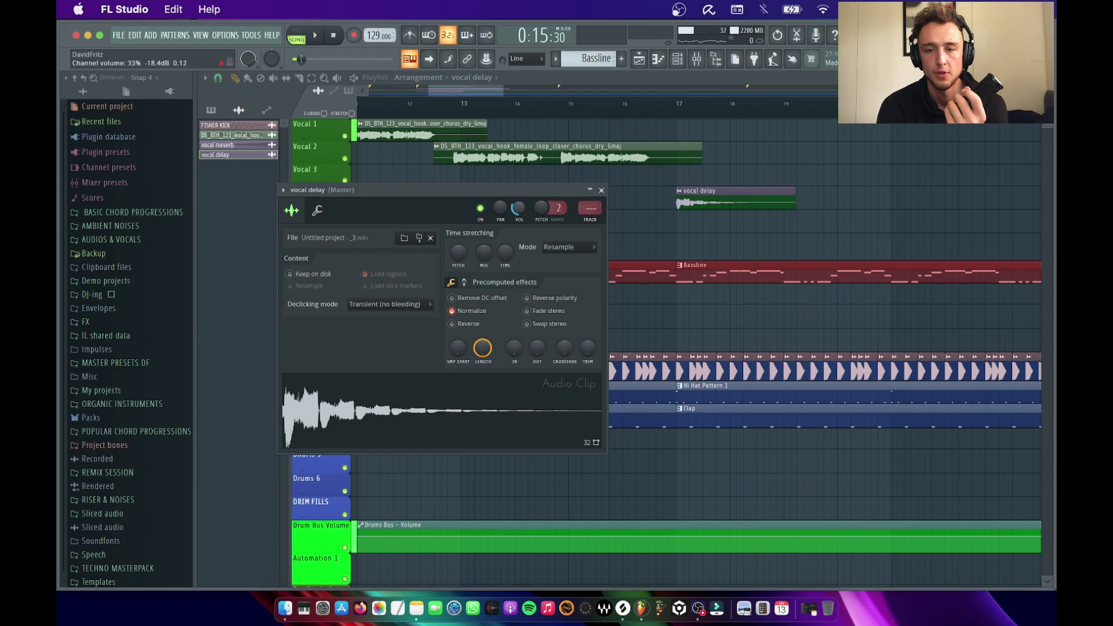
{"action": "left_click", "coordinate": [601, 190]}
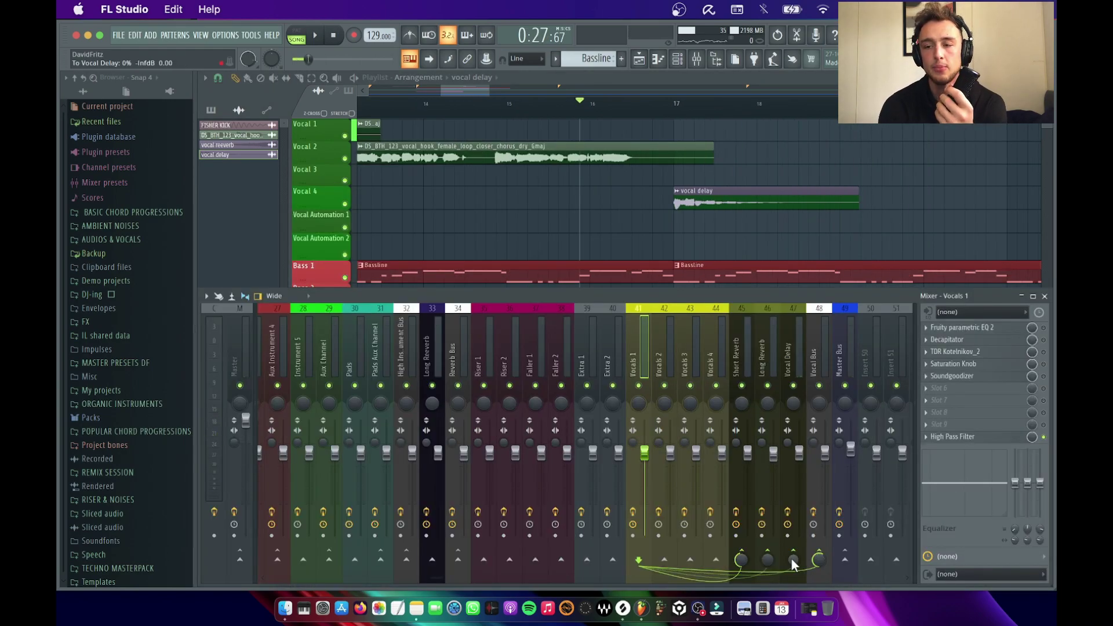
Turn the Vocals 1 send to Vocal Delay down to 0% and play the arrangement into bar 17.
{"action": "left_click", "coordinate": [1044, 296]}
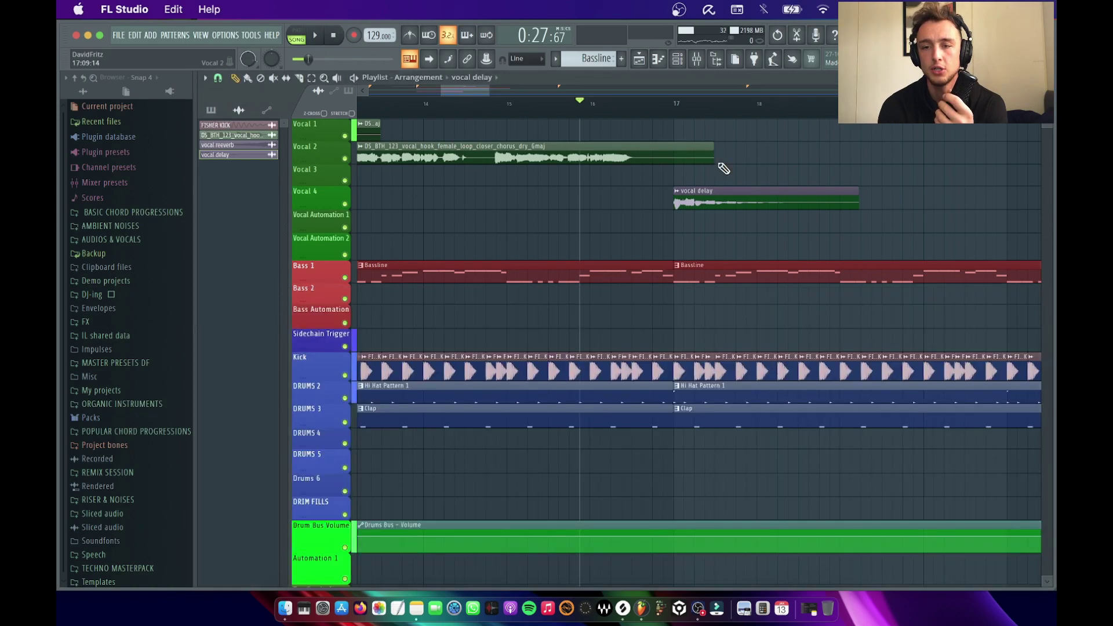
{"action": "scroll", "coordinate": [676, 112], "scroll_direction": "up", "scroll_amount": 2}
{"action": "scroll", "coordinate": [669, 191], "scroll_direction": "down", "scroll_amount": 5}
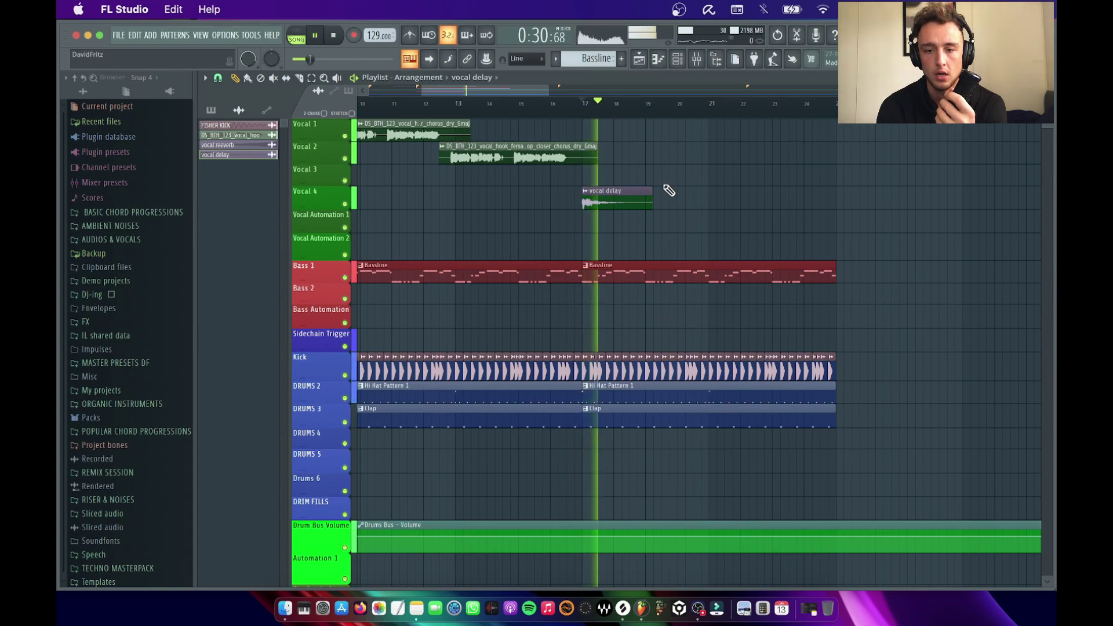
{"action": "key", "text": "space"}
Place vocal delay copies on Vocal Automation 1 at bar 18, Vocal 3 at bar 19 and Vocal 2 at bar 20, and play them.
{"action": "scroll", "coordinate": [565, 191], "scroll_direction": "up", "scroll_amount": 3}
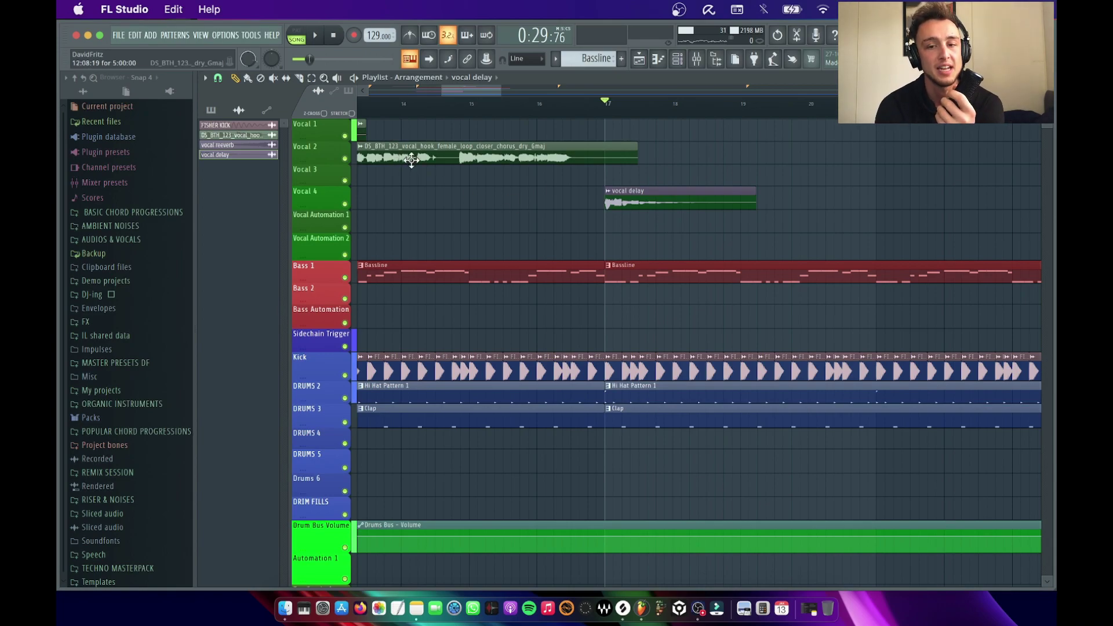
{"action": "left_click", "coordinate": [672, 226]}
{"action": "key", "text": "space"}
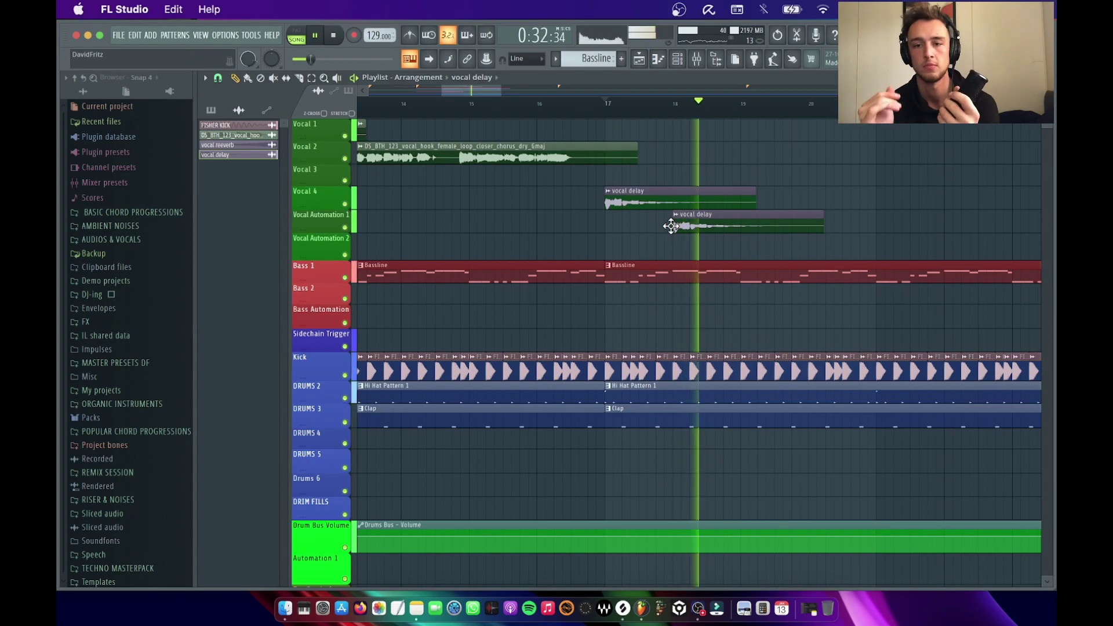
{"action": "left_click", "coordinate": [743, 173]}
{"action": "left_click", "coordinate": [805, 153]}
{"action": "scroll", "coordinate": [806, 153], "scroll_direction": "down", "scroll_amount": 5}
{"action": "key", "text": "space"}
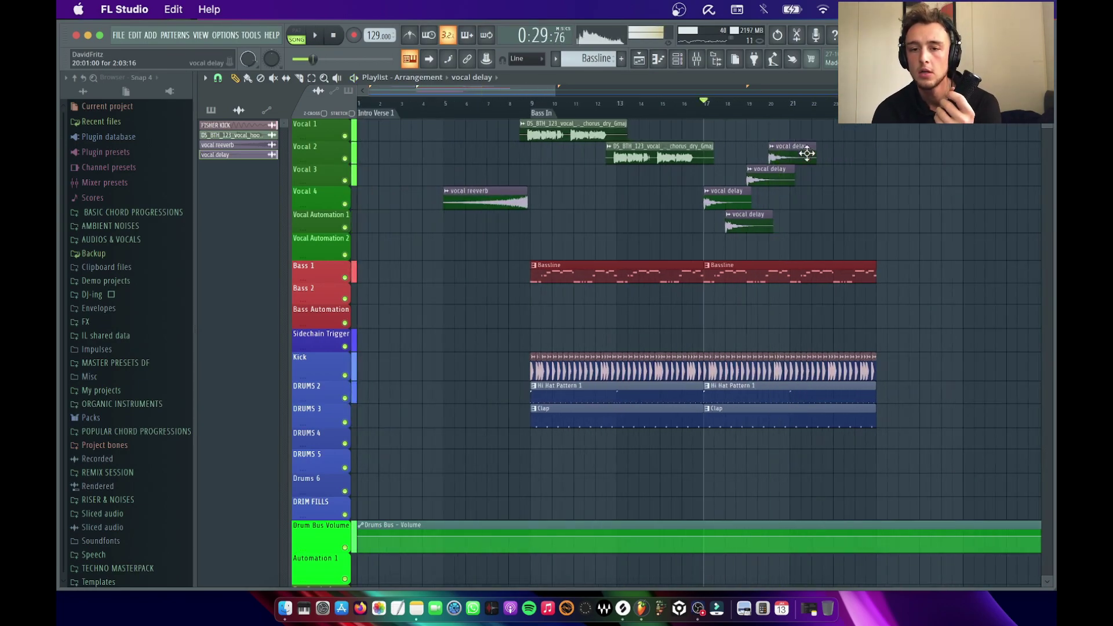
Place a copy of the reversed vocal reverb clip on Vocal Automation 2 at bar 17 and start playback.
{"action": "left_click", "coordinate": [480, 202]}
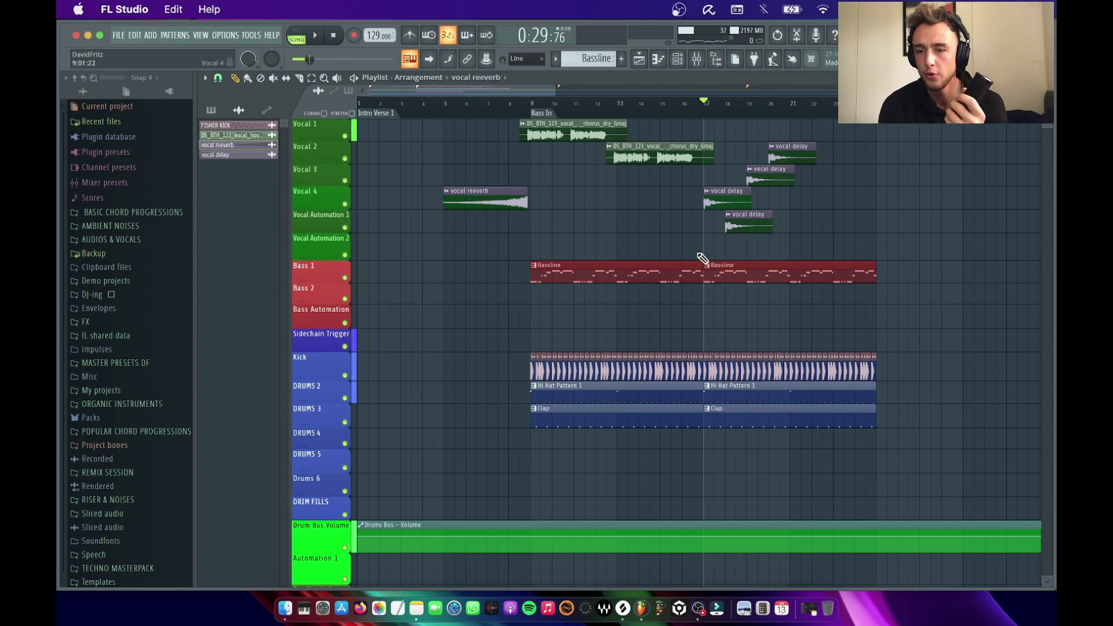
{"action": "left_click", "coordinate": [712, 249]}
{"action": "scroll", "coordinate": [888, 254], "scroll_direction": "up", "scroll_amount": 3}
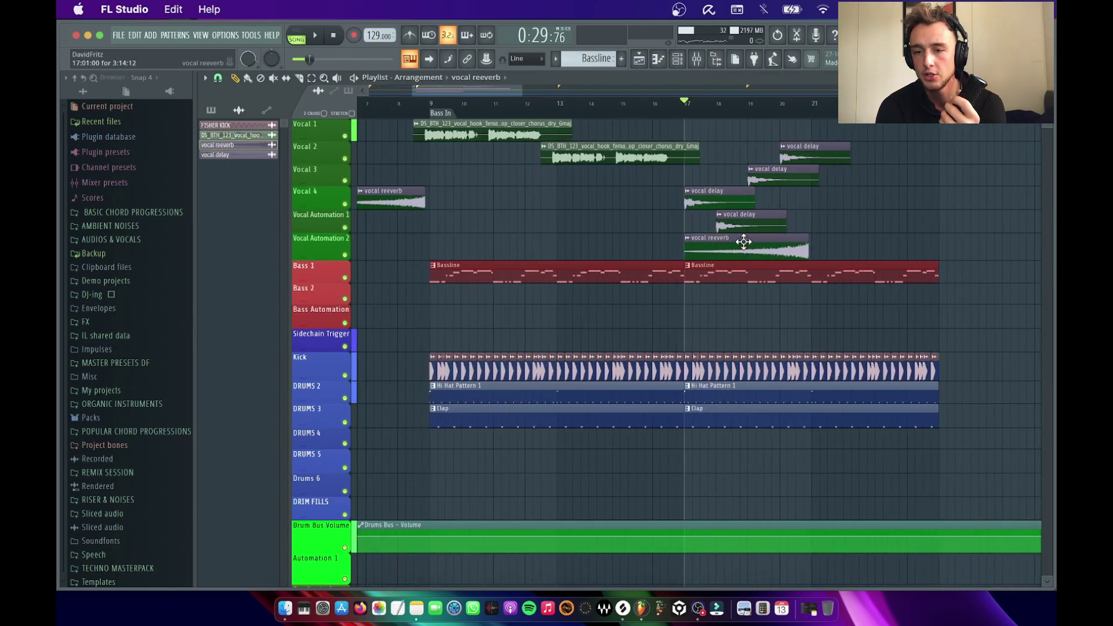
{"action": "key", "text": "space"}
Move the vocal reverb copy on Vocal Automation 2 so that it ends exactly at bar 21.
{"action": "scroll", "coordinate": [892, 256], "scroll_direction": "up", "scroll_amount": 2}
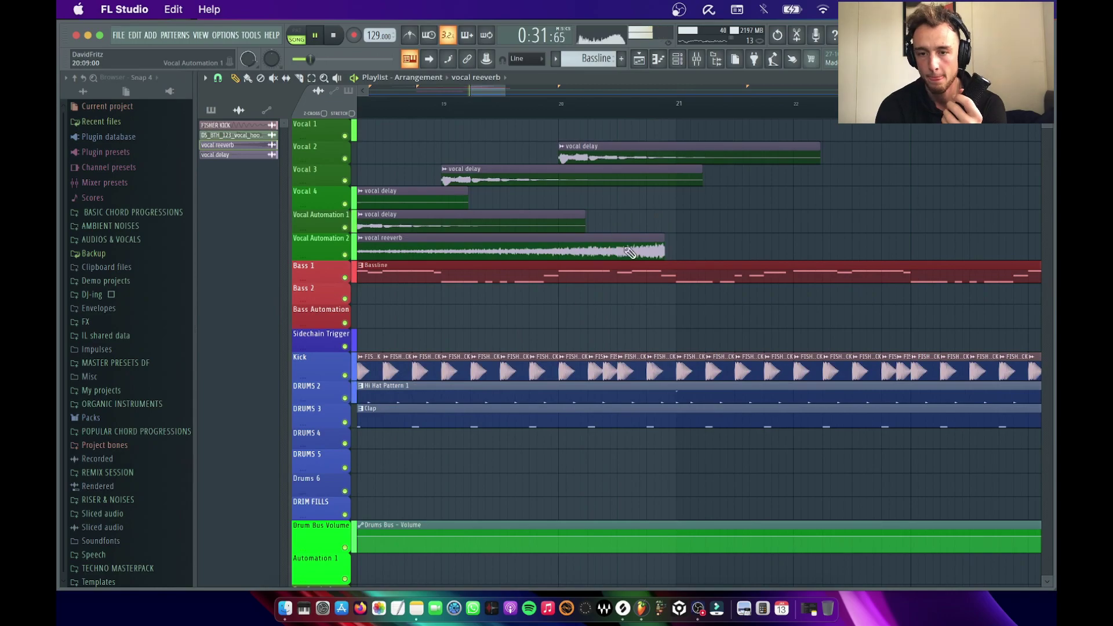
{"action": "scroll", "coordinate": [624, 247], "scroll_direction": "up", "scroll_amount": 3}
{"action": "left_click_drag", "start_coordinate": [562, 248], "coordinate": [589, 242]}
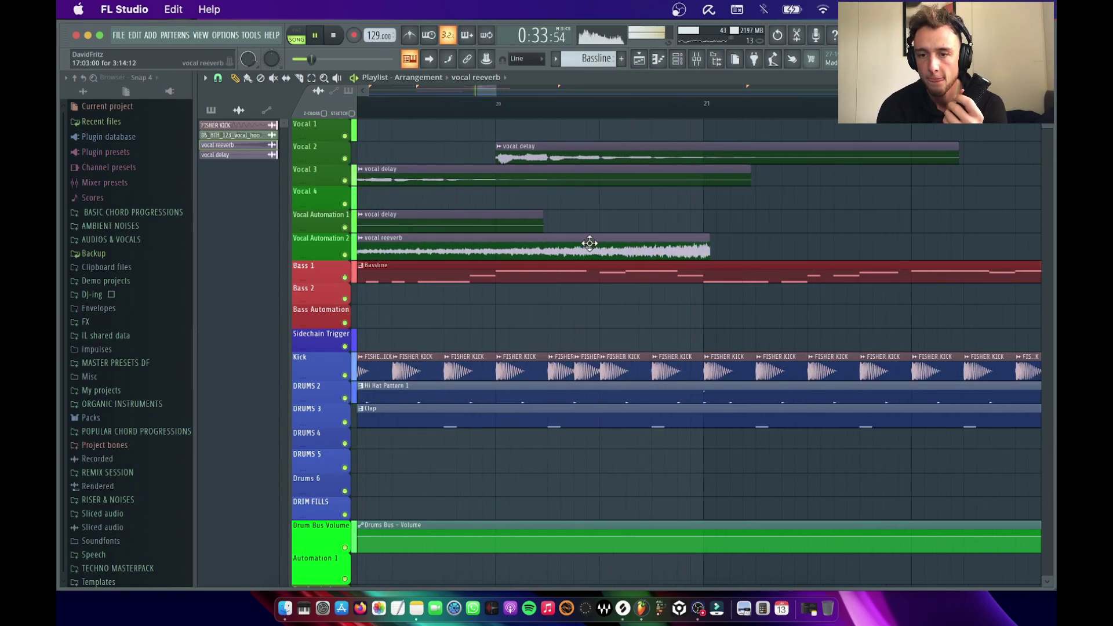
{"action": "scroll", "coordinate": [668, 242], "scroll_direction": "up", "scroll_amount": 3}
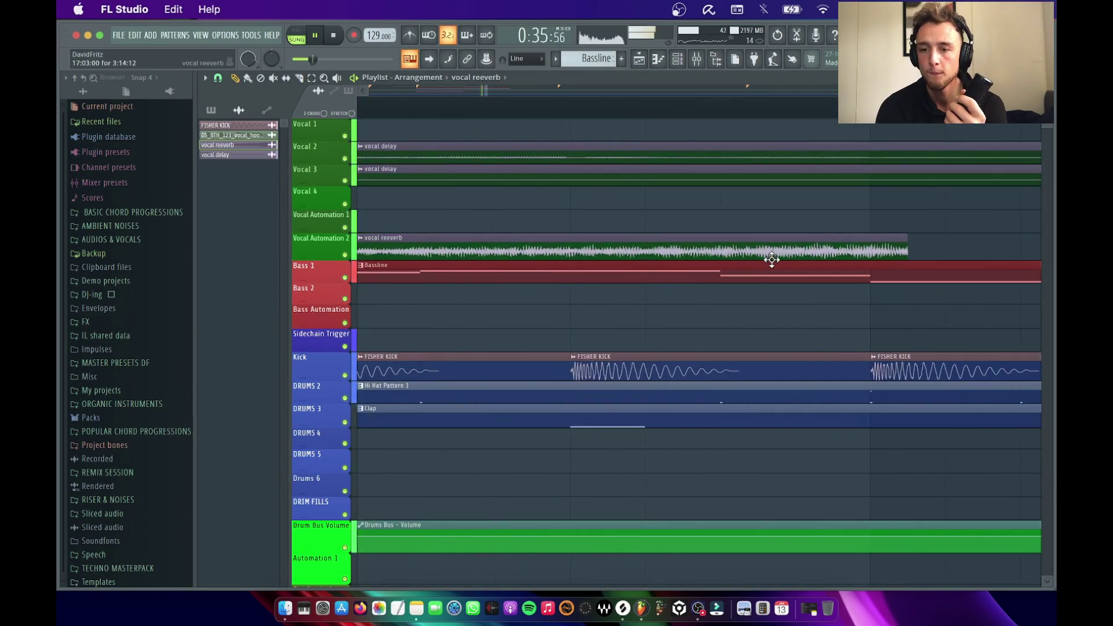
{"action": "left_click_drag", "start_coordinate": [780, 250], "coordinate": [745, 243]}
{"action": "key", "text": "space"}
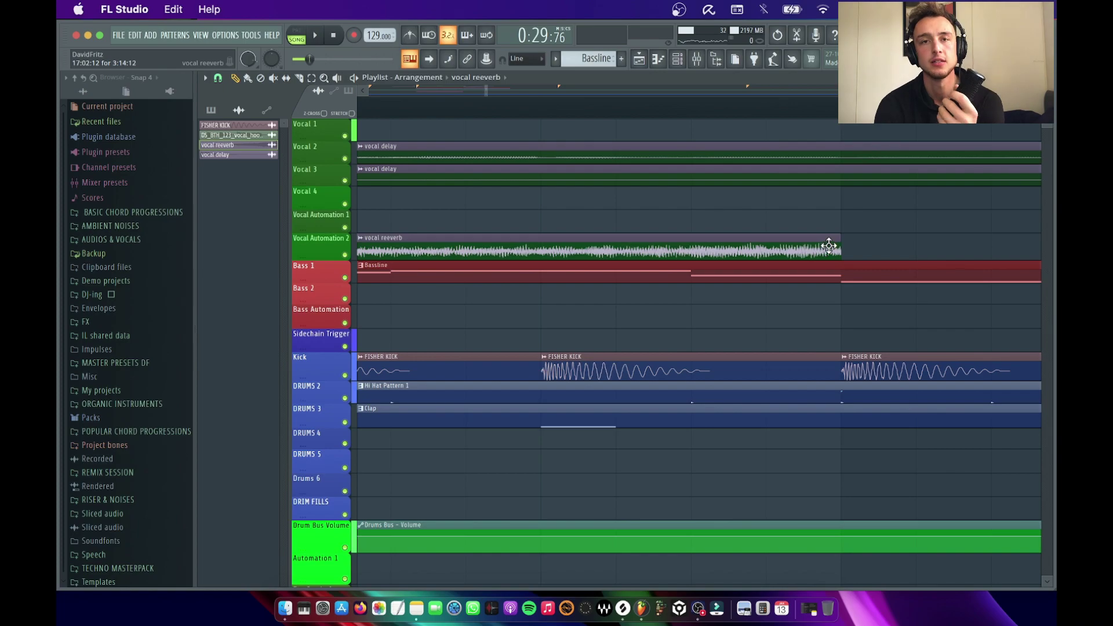
Place two more vocal delay copies, on Vocal 1 at bar 21 and on Vocal 2 just after bar 22.
{"action": "scroll", "coordinate": [828, 247], "scroll_direction": "up", "scroll_amount": 5}
{"action": "scroll", "coordinate": [677, 161], "scroll_direction": "down", "scroll_amount": 4}
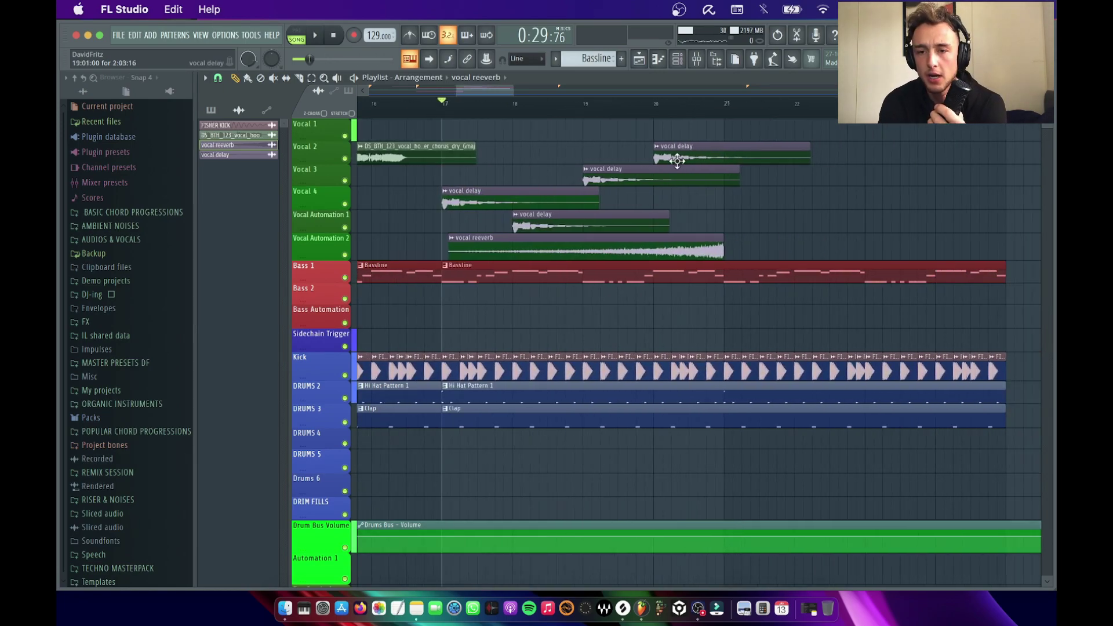
{"action": "left_click", "coordinate": [725, 126]}
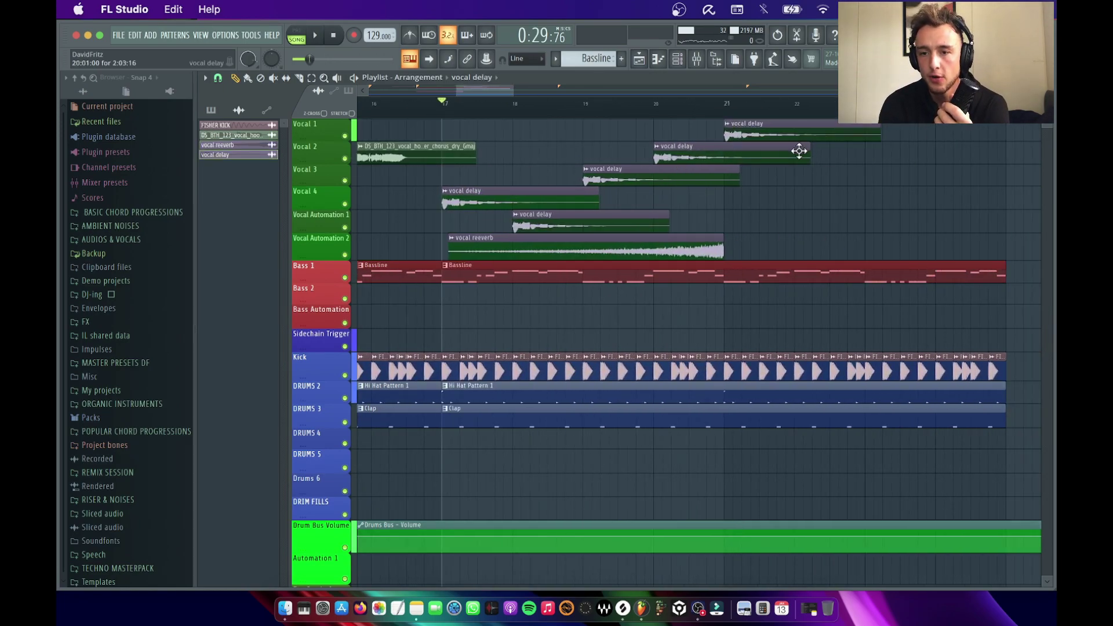
{"action": "left_click", "coordinate": [798, 181]}
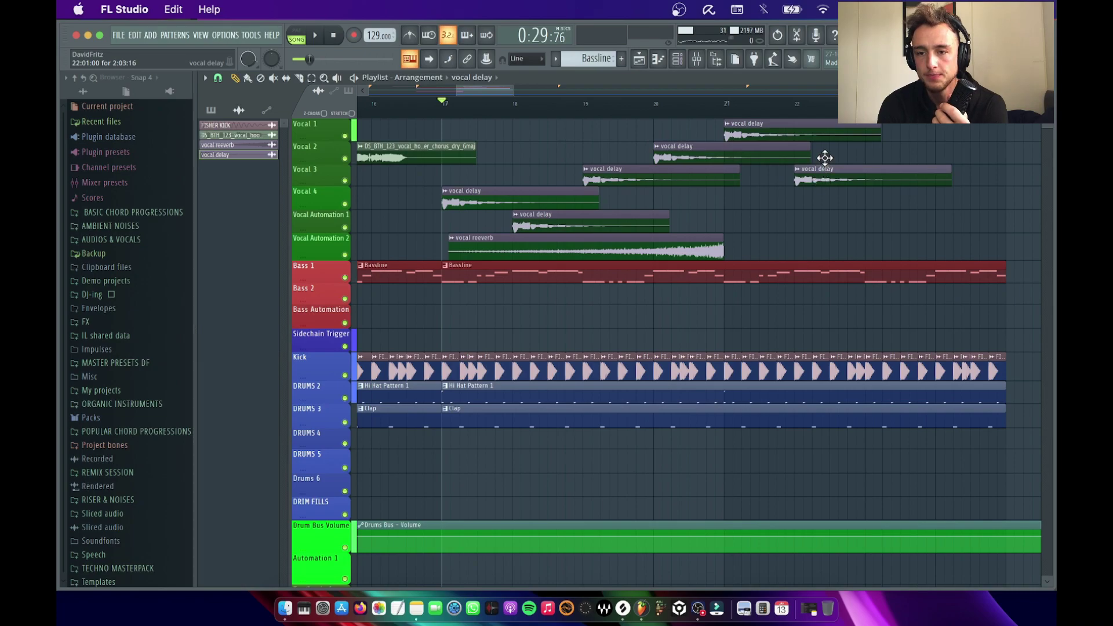
{"action": "left_click_drag", "start_coordinate": [825, 157], "coordinate": [824, 157]}
Place a copy of the second vocal hook loop on Vocal 4 after bar 21 and start playback.
{"action": "scroll", "coordinate": [802, 266], "scroll_direction": "down", "scroll_amount": 4}
{"action": "left_click", "coordinate": [546, 153]}
{"action": "left_click", "coordinate": [794, 187]}
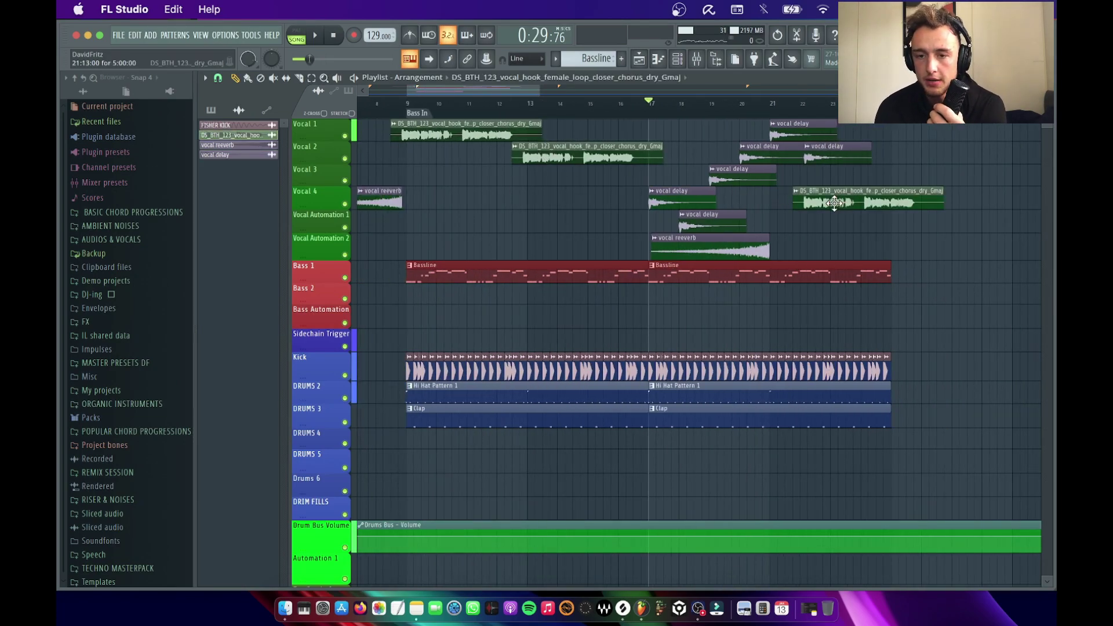
{"action": "key", "text": "space"}
Move the vocal hook copy on Vocal 4 earlier so it starts at about 20:08:20, checking its timing during playback.
{"action": "scroll", "coordinate": [834, 202], "scroll_direction": "up", "scroll_amount": 2}
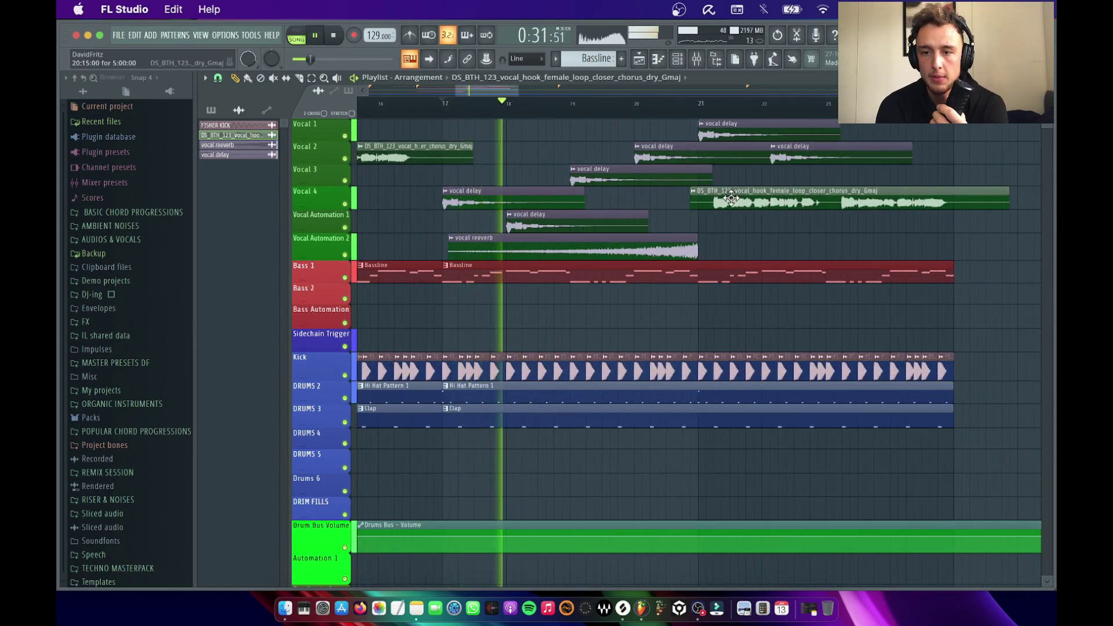
{"action": "scroll", "coordinate": [721, 198], "scroll_direction": "up", "scroll_amount": 5}
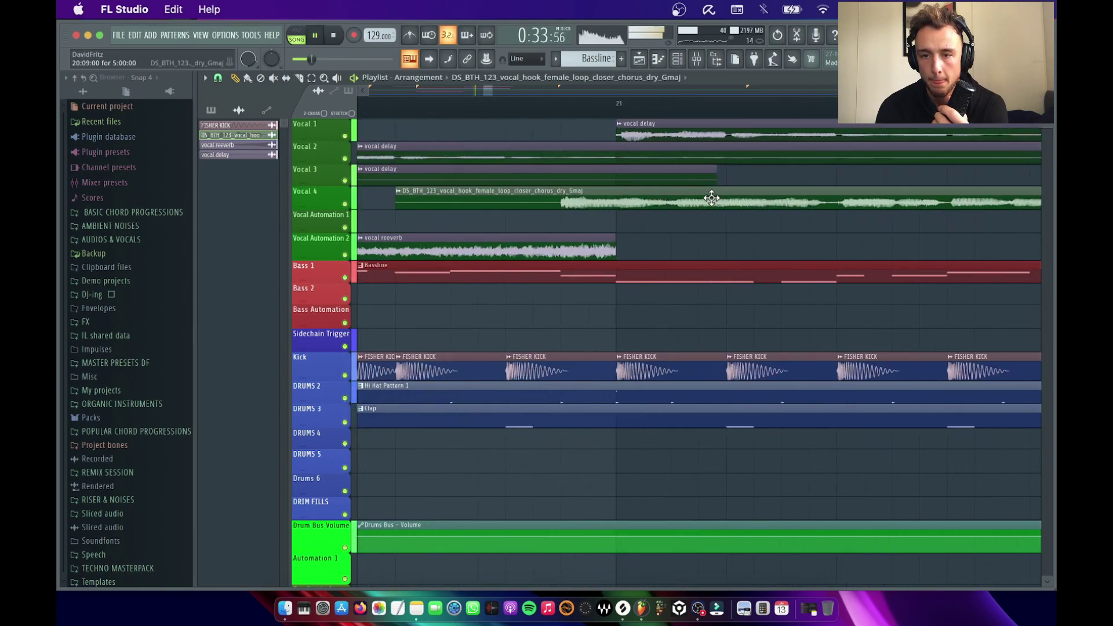
{"action": "scroll", "coordinate": [711, 198], "scroll_direction": "up", "scroll_amount": 2}
{"action": "scroll", "coordinate": [737, 206], "scroll_direction": "up", "scroll_amount": 2}
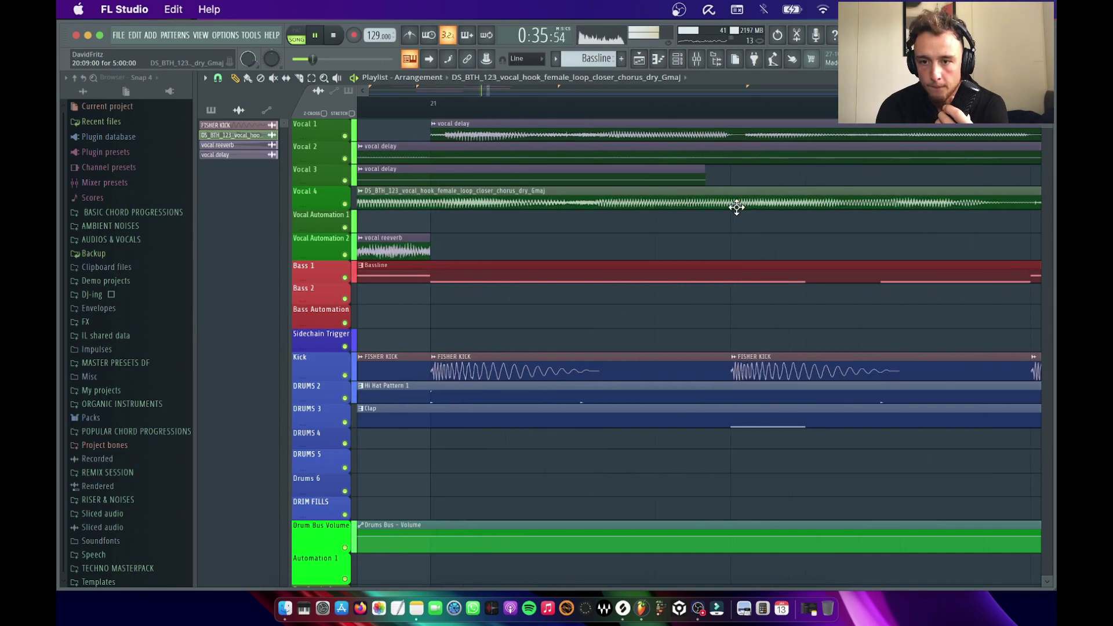
{"action": "scroll", "coordinate": [736, 207], "scroll_direction": "right", "scroll_amount": 1}
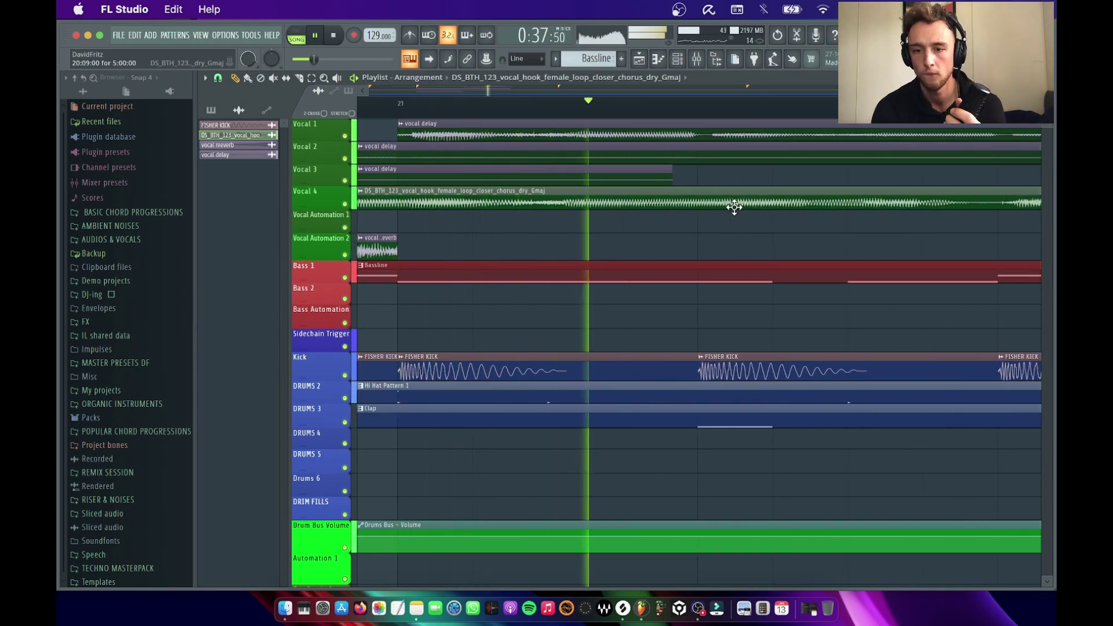
{"action": "left_click_drag", "start_coordinate": [693, 204], "coordinate": [684, 203]}
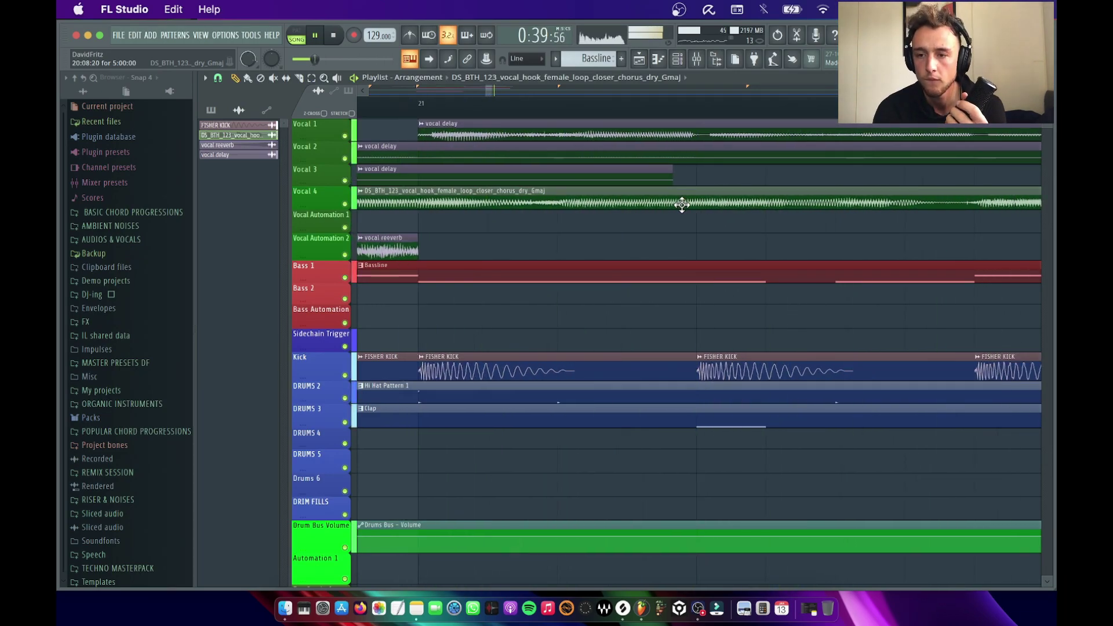
{"action": "scroll", "coordinate": [683, 204], "scroll_direction": "down", "scroll_amount": 5}
{"action": "key", "text": "space"}
{"action": "scroll", "coordinate": [682, 204], "scroll_direction": "down", "scroll_amount": 3}
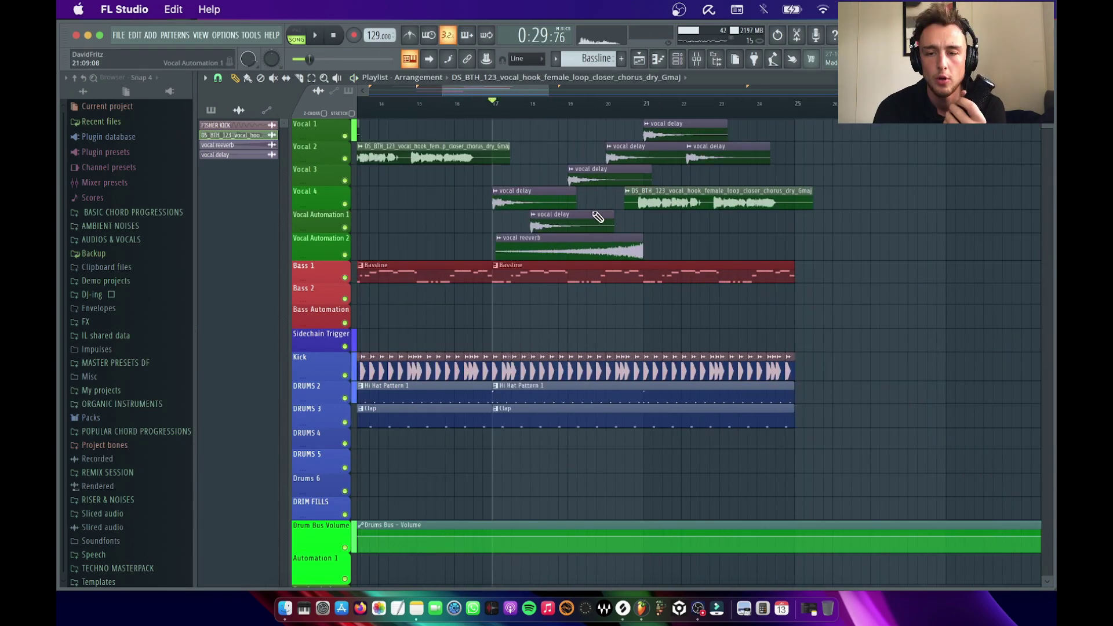
Route the vocal delay clip to the Vocals 3 mixer track and set that track's Short Reverb send to 80%.
{"action": "double_click", "coordinate": [517, 190]}
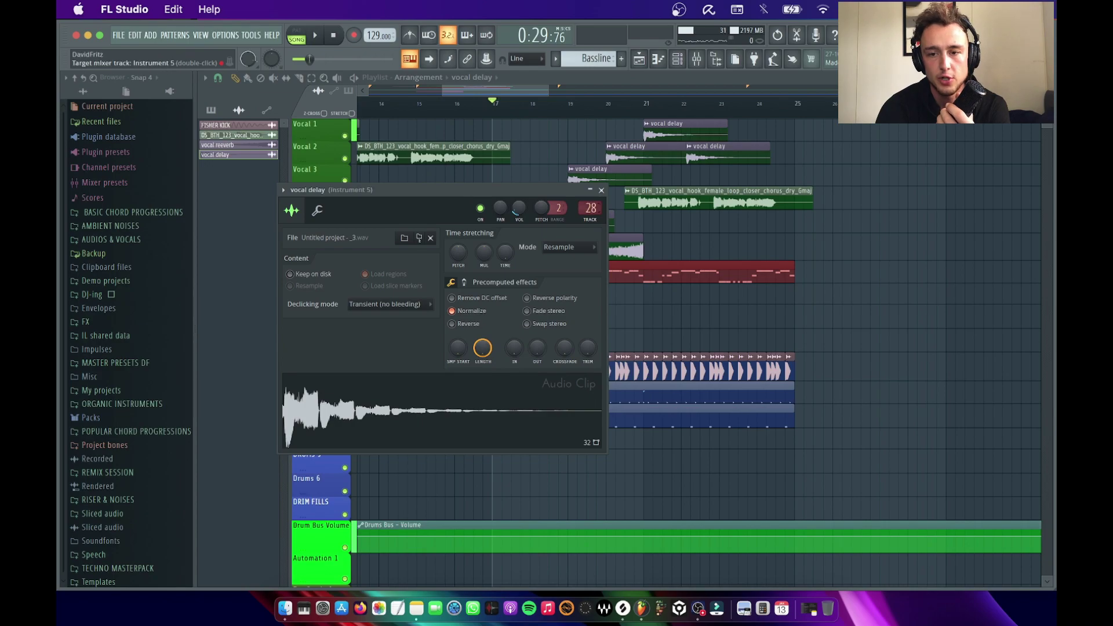
{"action": "left_click", "coordinate": [601, 191]}
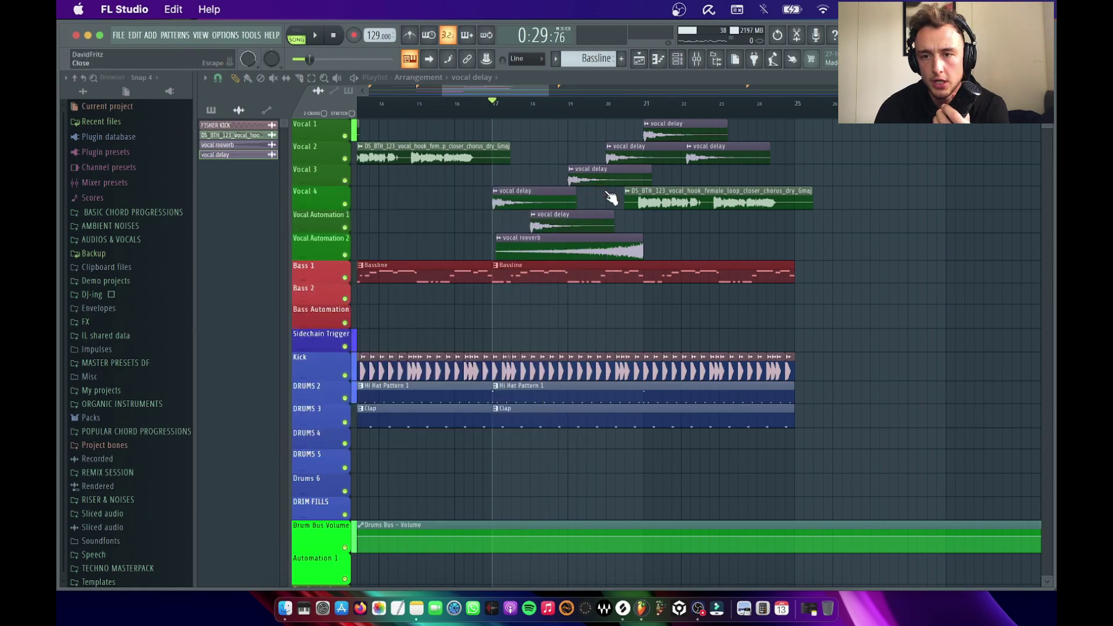
{"action": "left_click", "coordinate": [697, 60]}
{"action": "scroll", "coordinate": [834, 329], "scroll_direction": "right", "scroll_amount": 3}
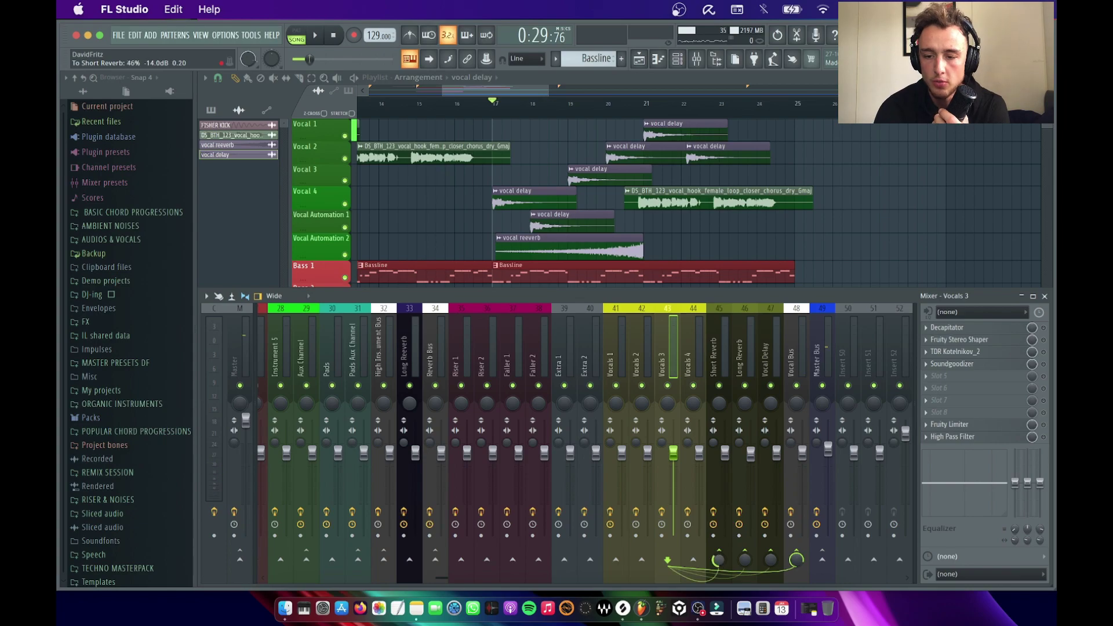
{"action": "key", "text": "space"}
{"action": "key", "text": "space"}
{"action": "left_click_drag", "start_coordinate": [719, 560], "coordinate": [719, 558]}
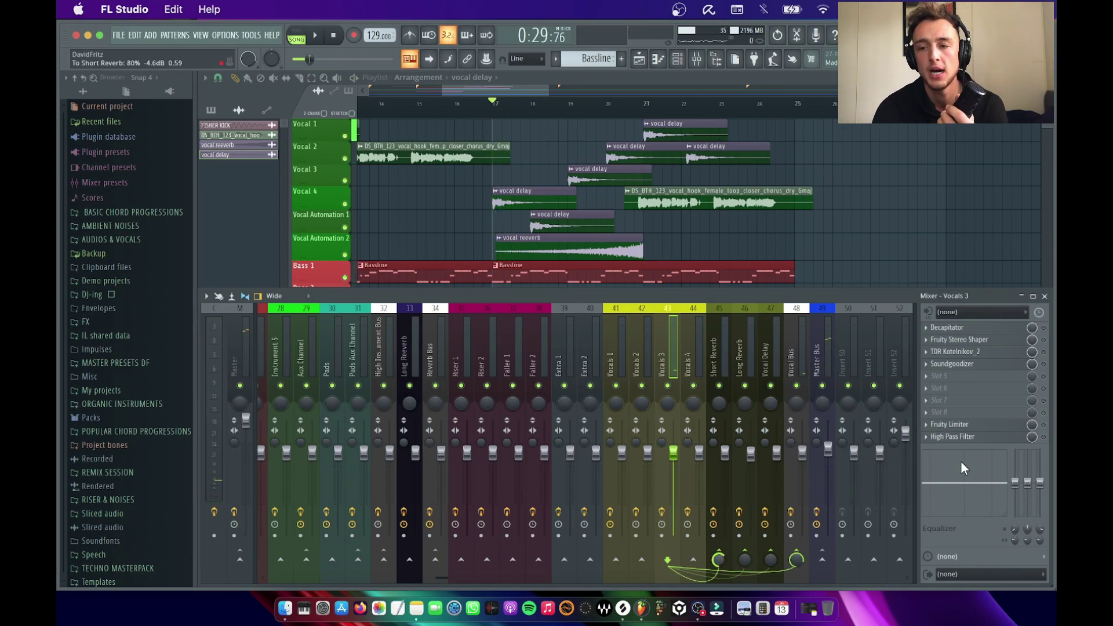
{"action": "left_click", "coordinate": [1045, 297]}
Play the section from bar 17 and nudge the later vocal delay clip on Vocal 2 to 22:02:00.
{"action": "key", "text": "space"}
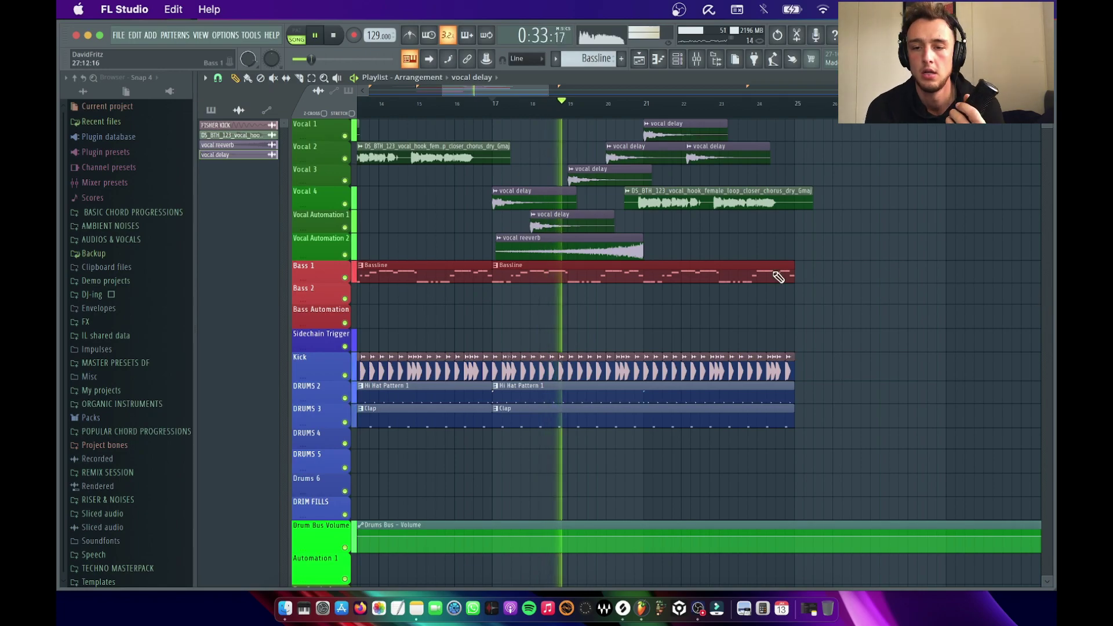
{"action": "scroll", "coordinate": [629, 265], "scroll_direction": "up", "scroll_amount": 3}
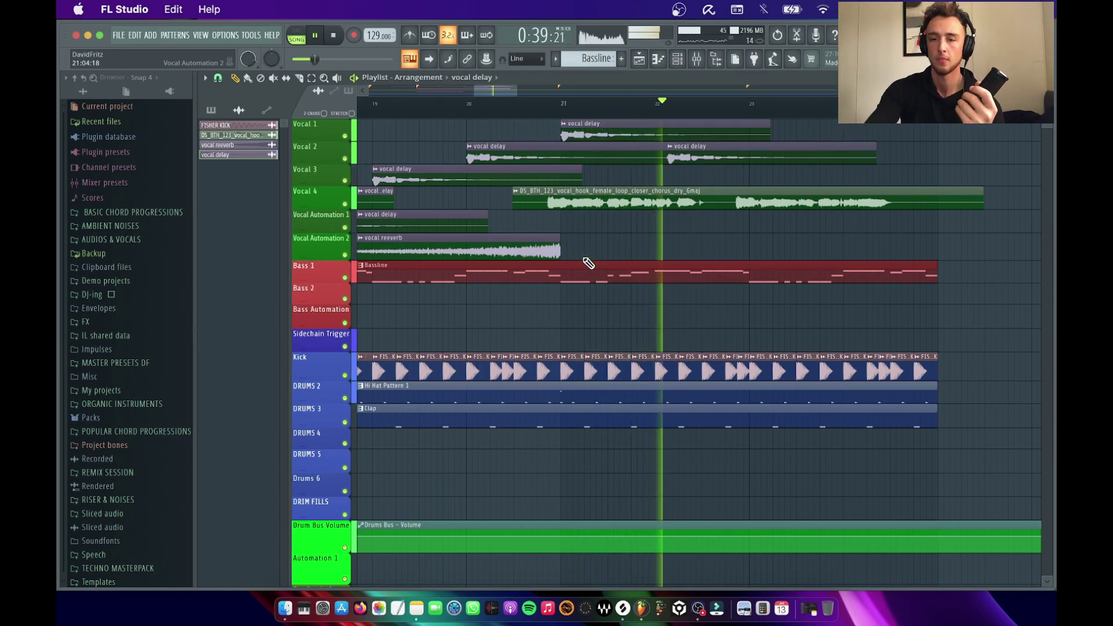
{"action": "mouse_move", "coordinate": [710, 148]}
{"action": "left_mouse_down"}
{"action": "mouse_move", "coordinate": [687, 148]}
{"action": "mouse_move", "coordinate": [706, 148]}
{"action": "left_mouse_up"}
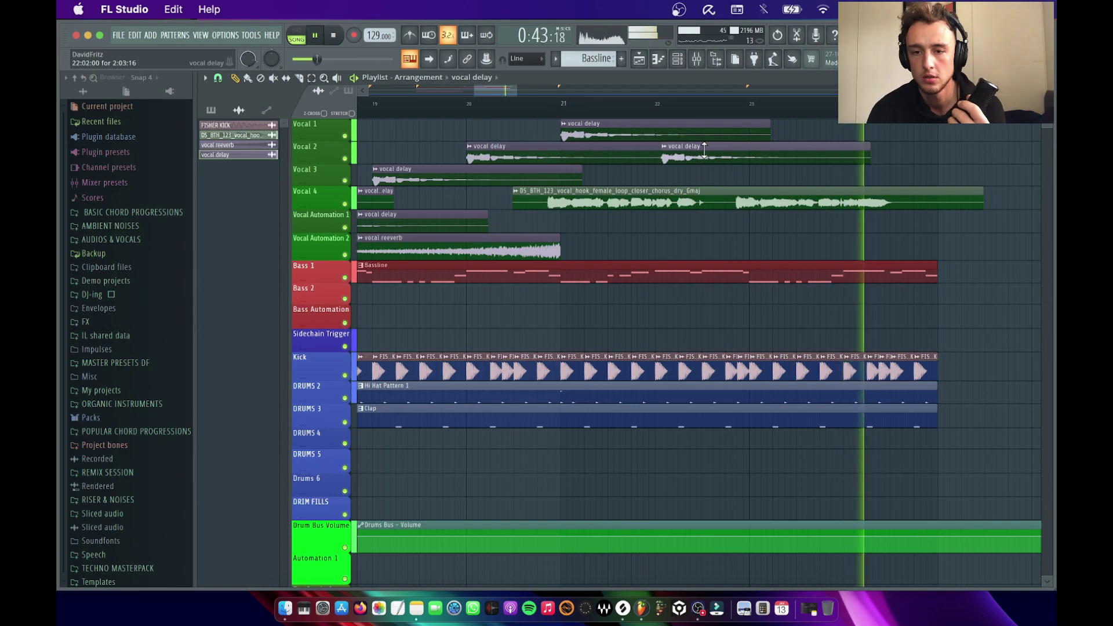